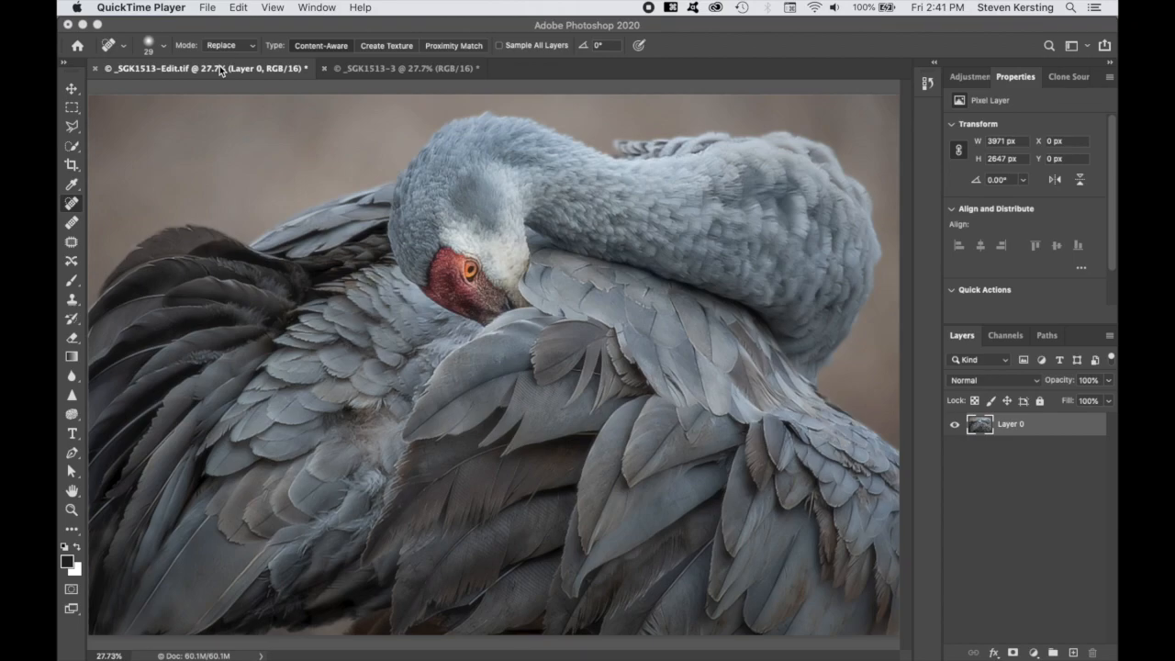
Step: Switch to the _SGK1513-3 image and duplicate its Background layer three times
click(355, 68)
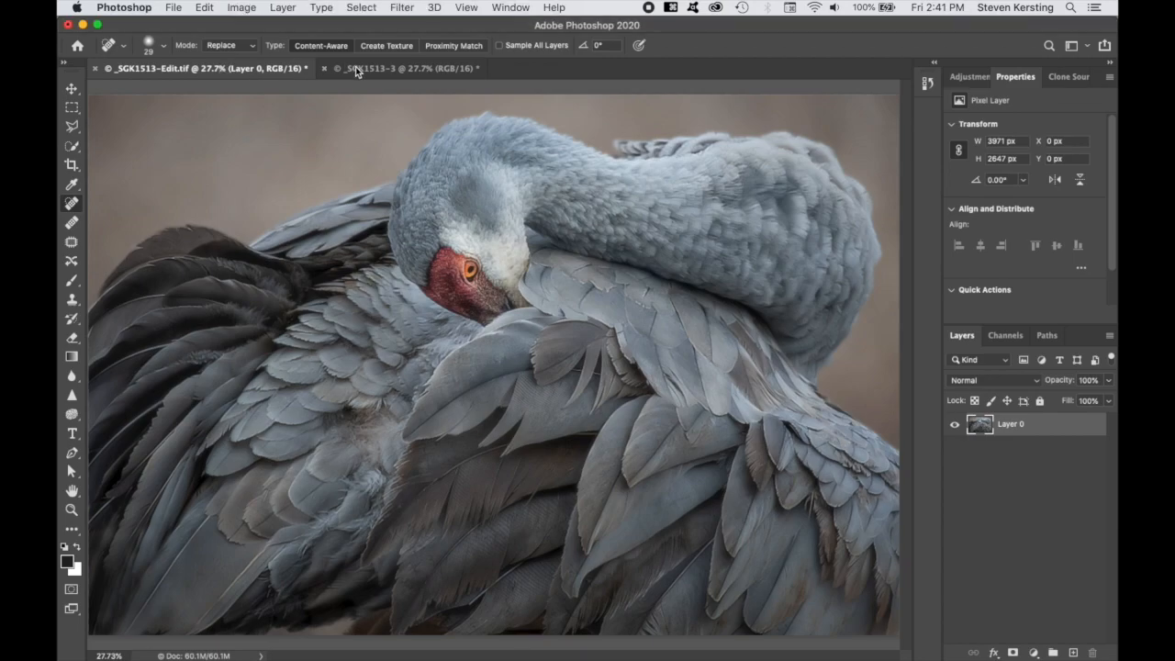
click(356, 68)
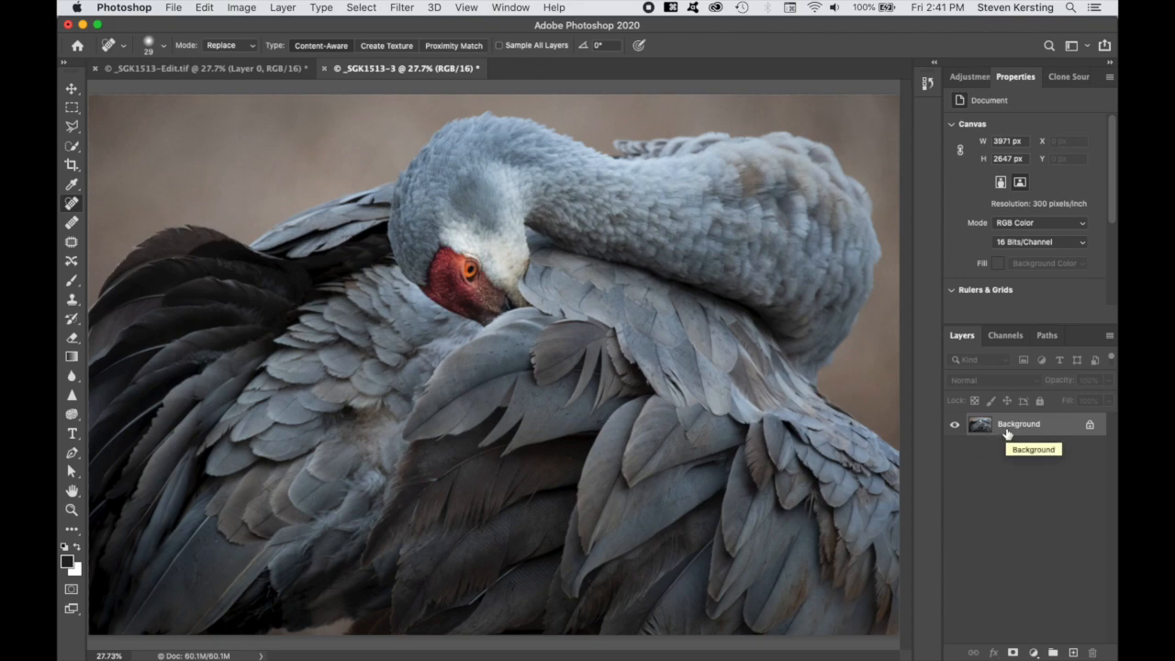
drag(1006, 430, 1006, 428)
key(super+j)
key(super+j)
key(super+j)
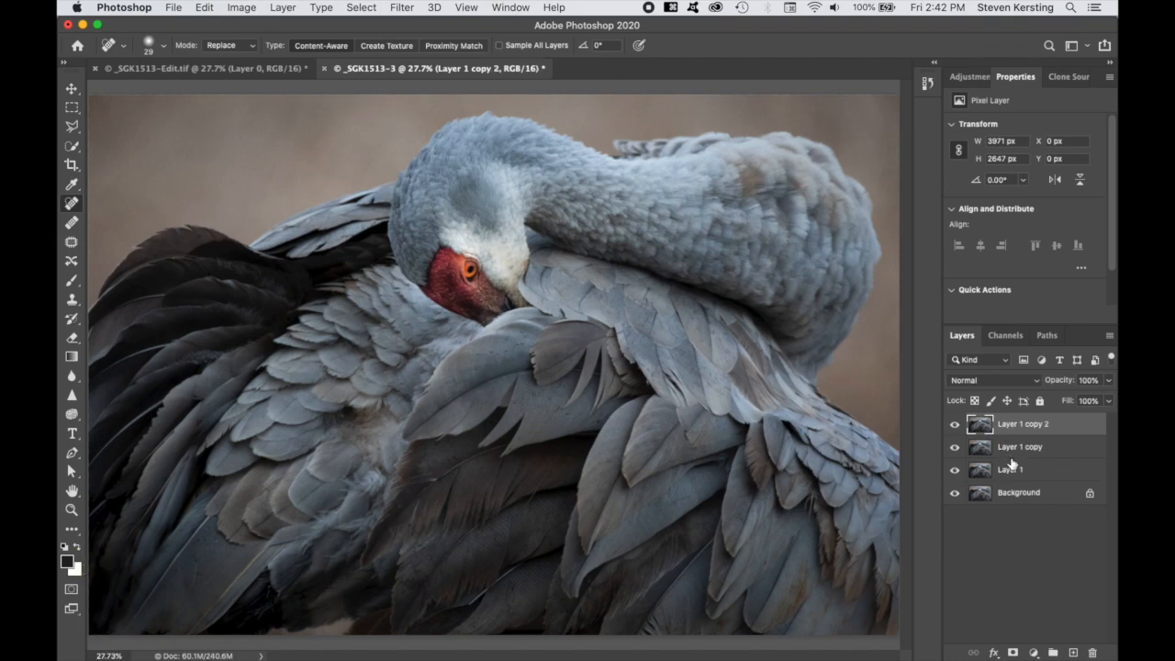
Step: Show only Layer 1 by hiding all the other layers, and make it the active layer
alt+click(955, 471)
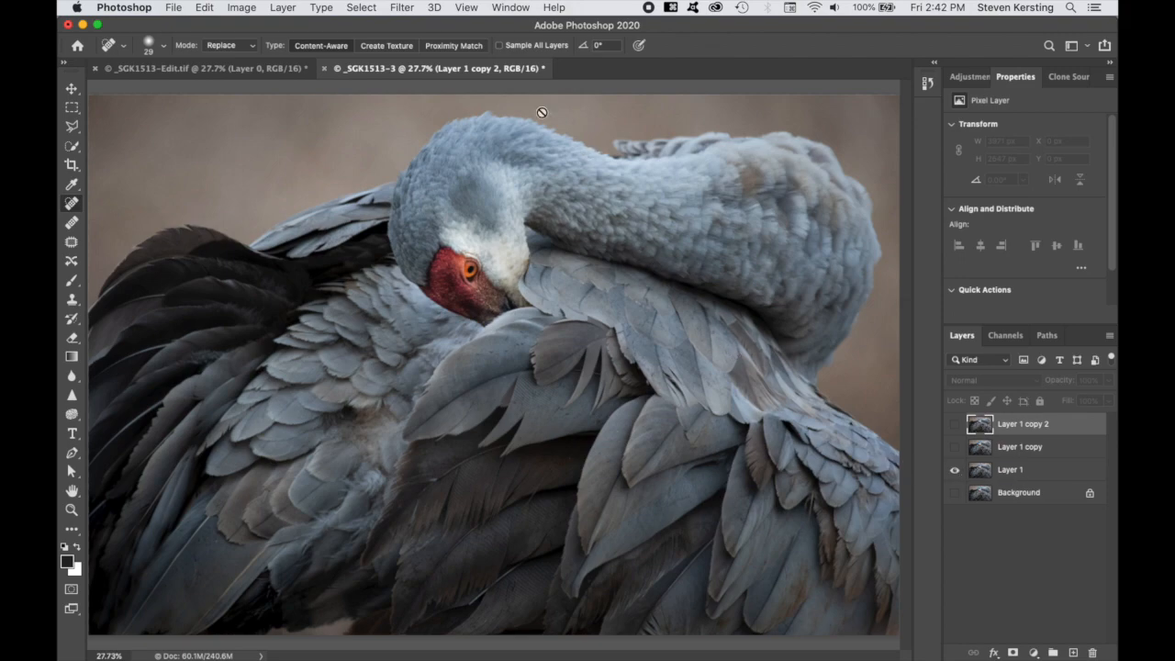
click(406, 9)
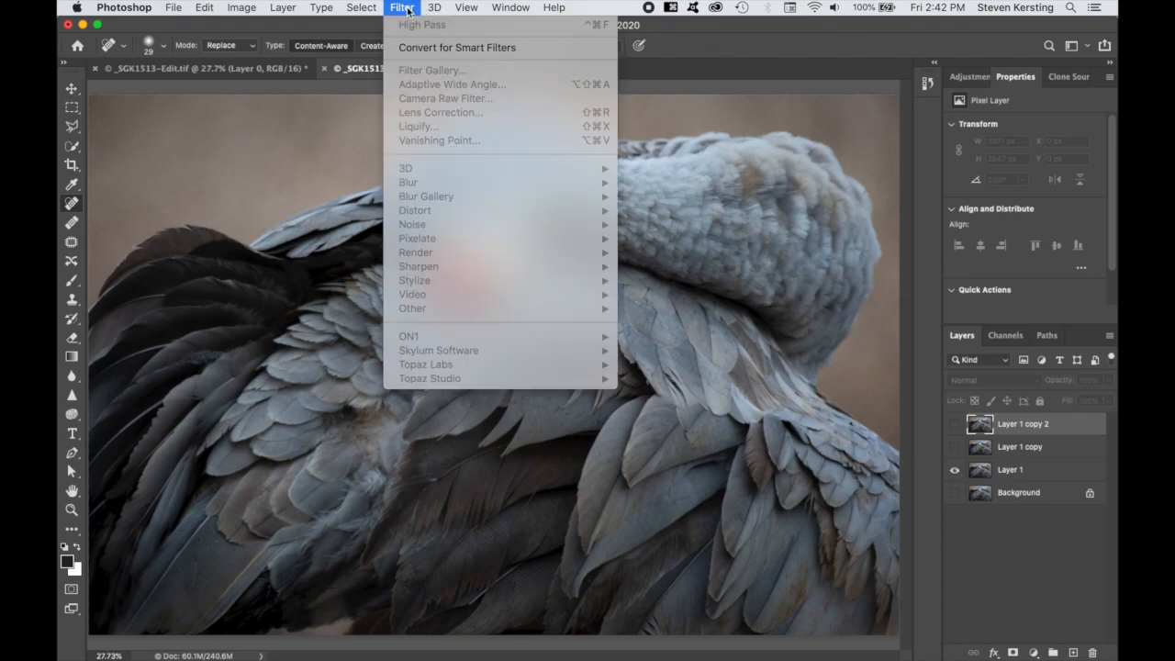
click(1010, 474)
click(1010, 474)
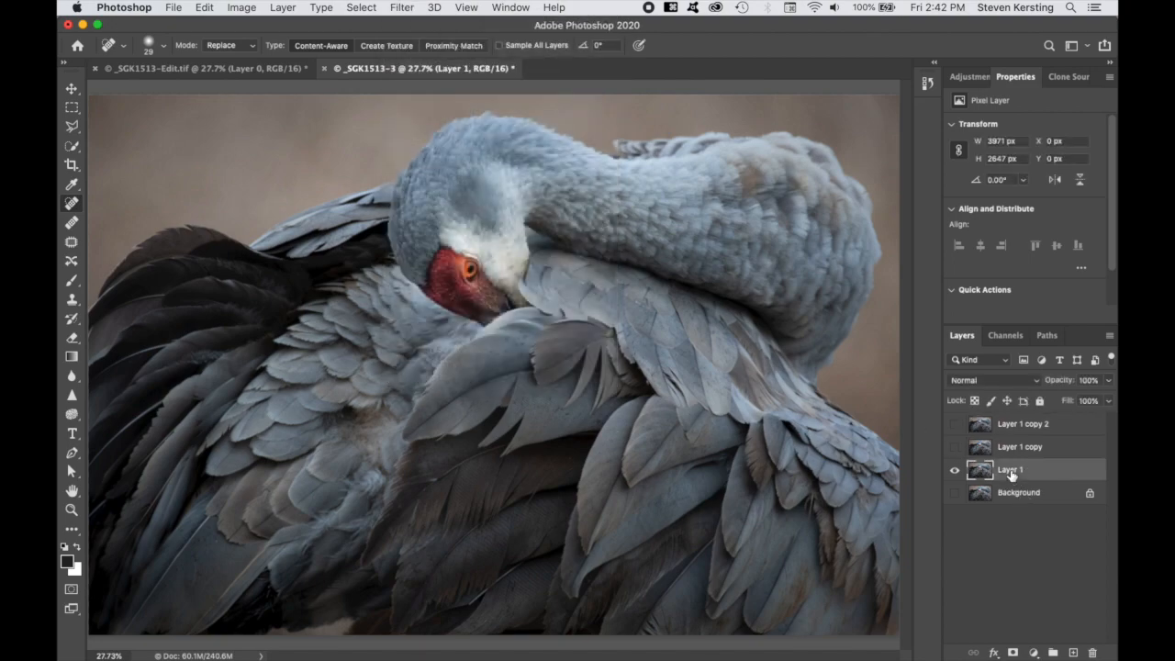
Step: Apply a Gaussian Blur with a 12.0 pixel radius to Layer 1
click(401, 9)
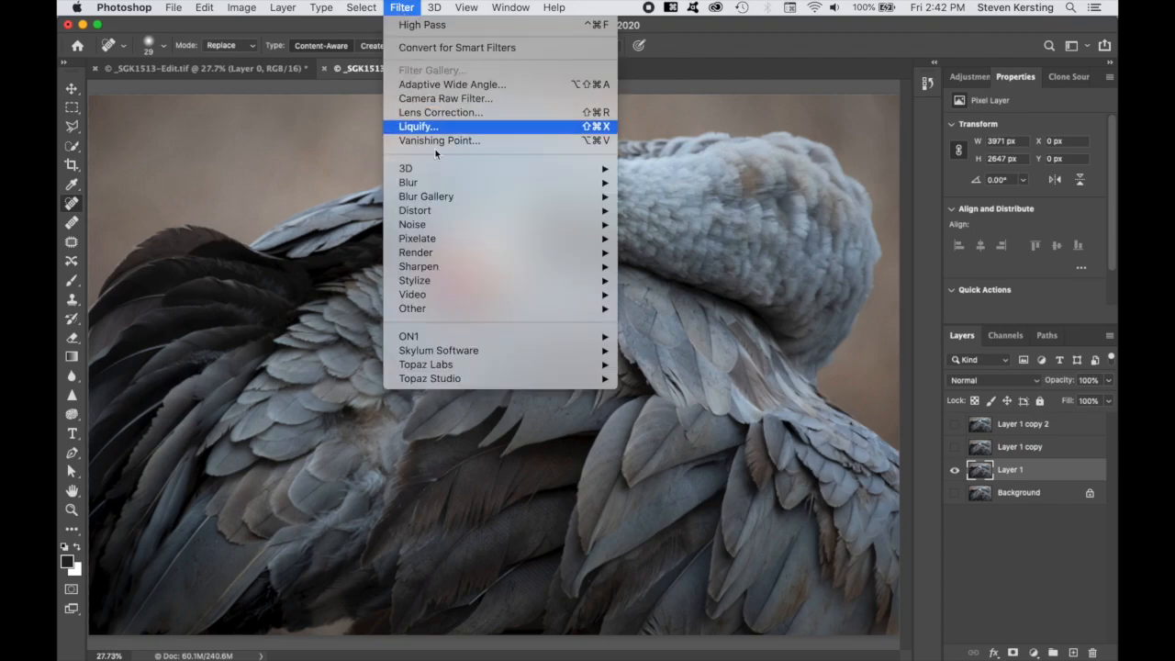
mouse_move(439, 189)
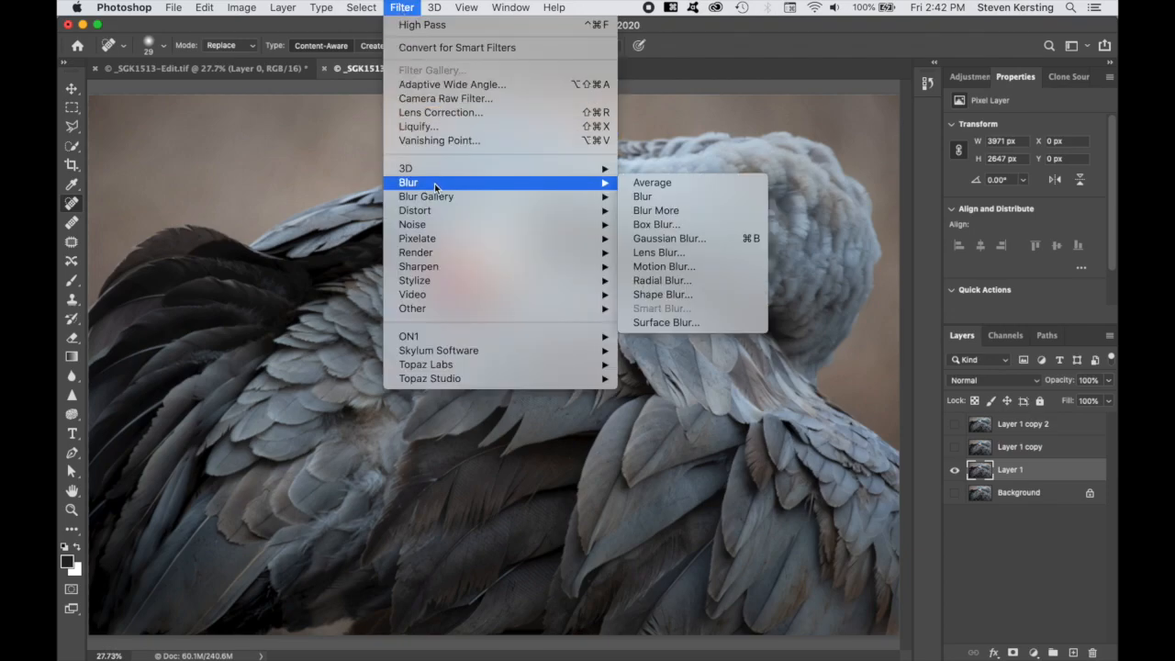
click(668, 239)
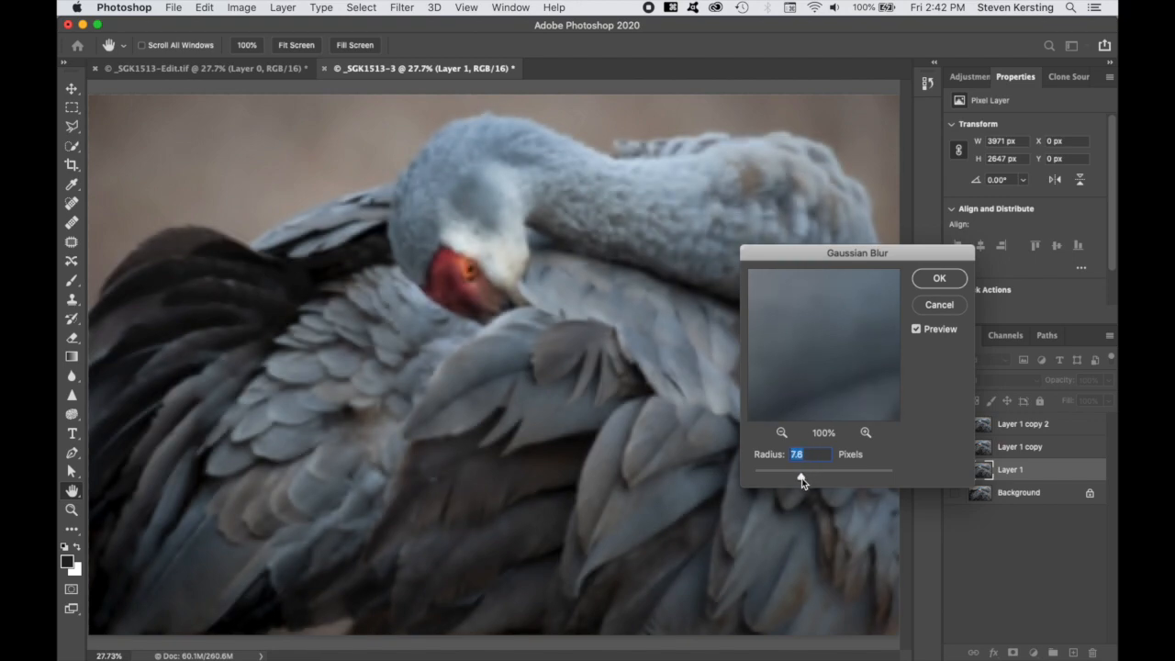
drag(802, 478, 794, 477)
drag(814, 478, 808, 479)
drag(810, 479, 811, 479)
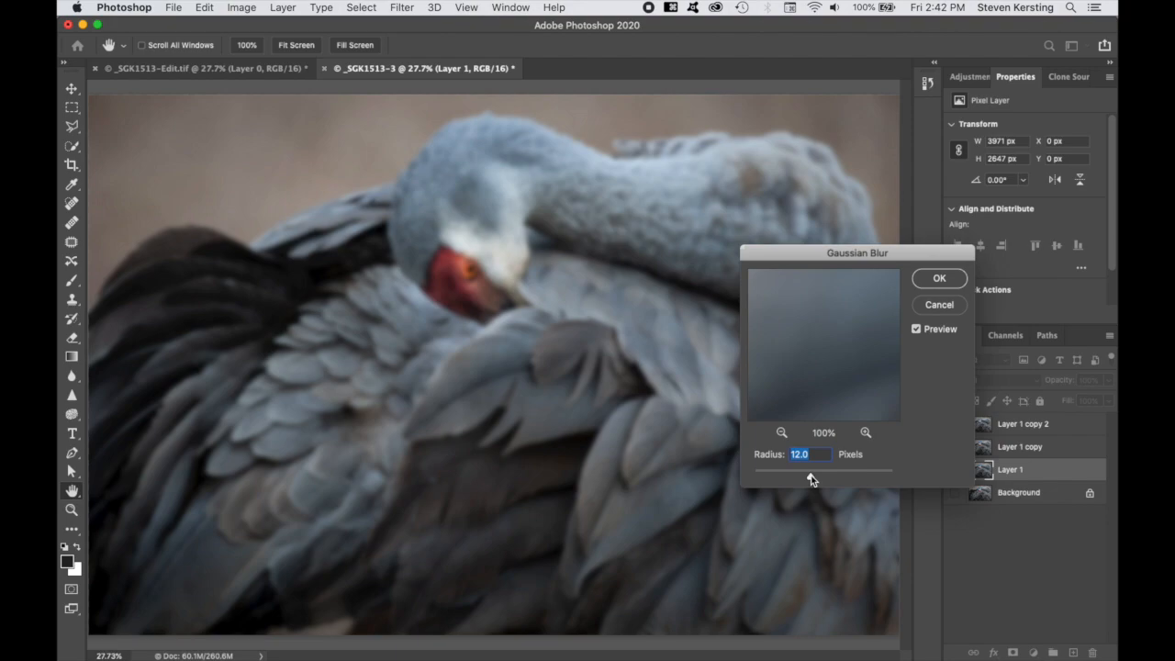
click(950, 278)
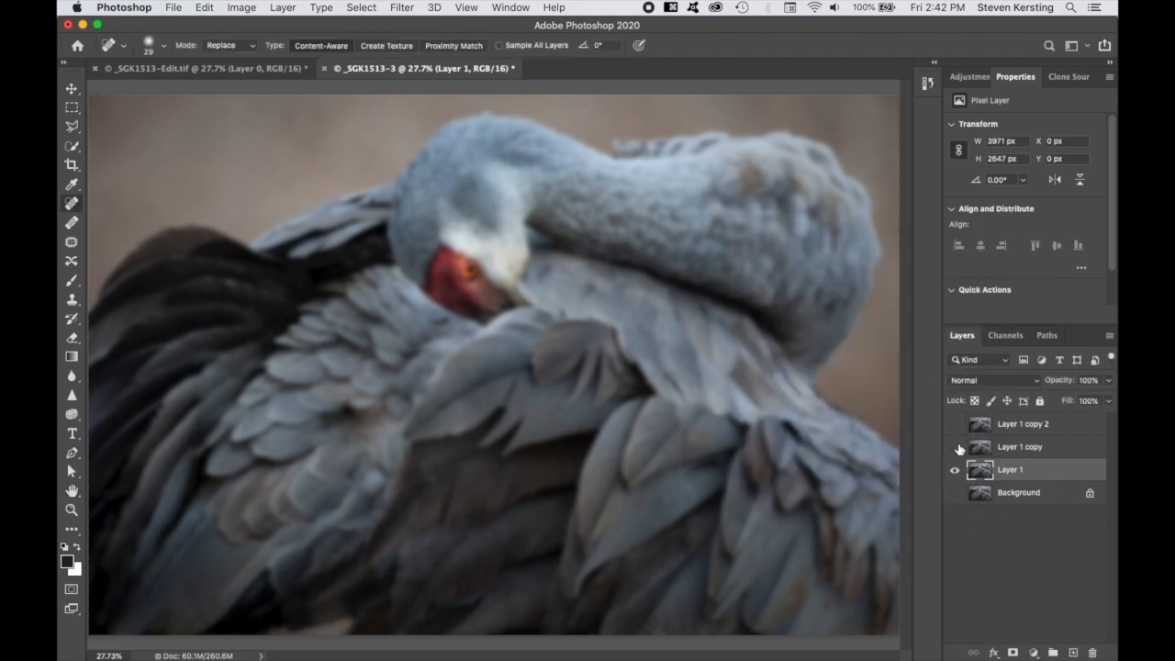
Step: Compare the blurred Layer 1 with the Background, and make Background, Layer 1 and Layer 1 copy 2 visible
click(955, 493)
click(955, 474)
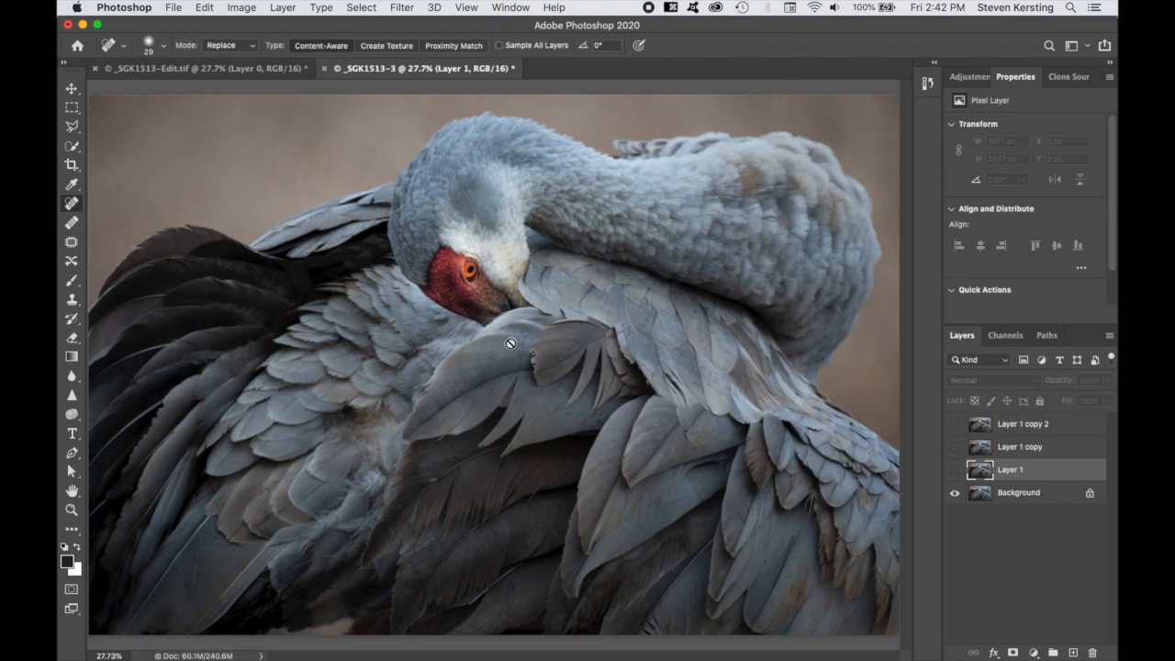
click(955, 471)
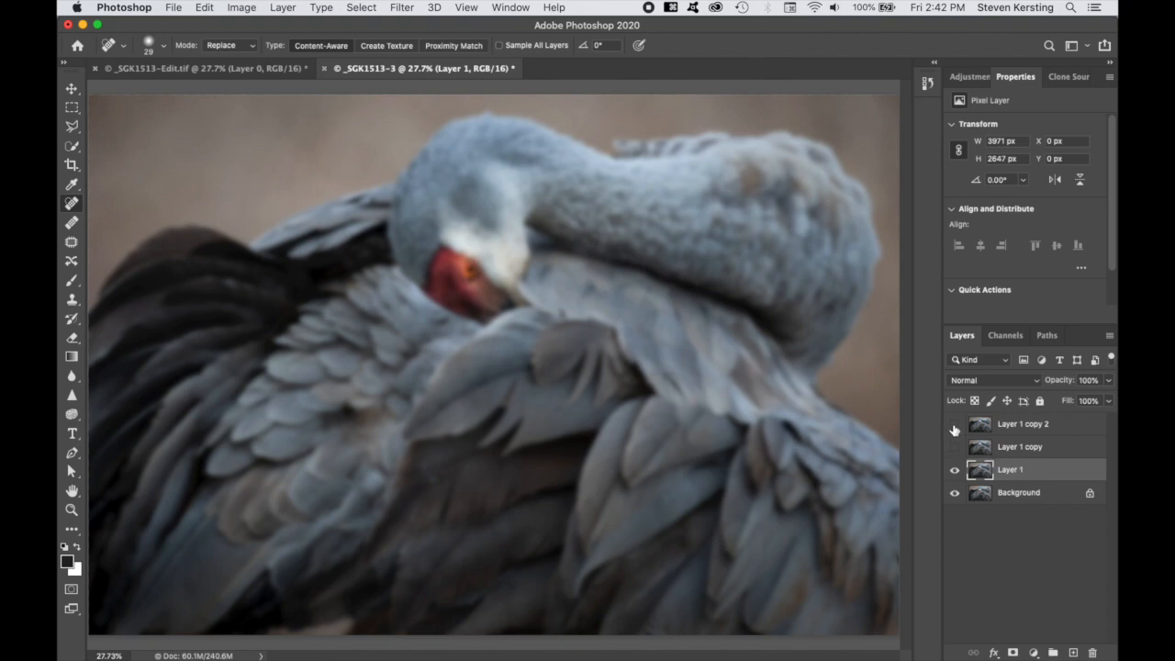
click(955, 426)
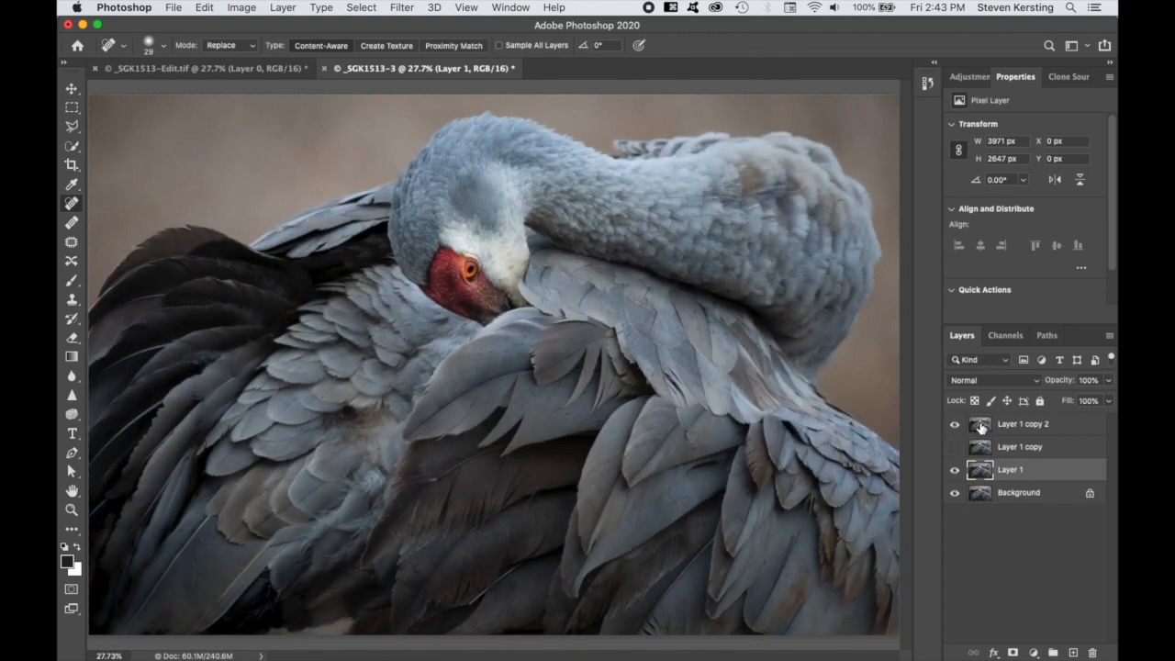
Step: Use Apply Image on Layer 1 copy 2 with Layer 1, RGB, Subtract, scale 2, offset 128, and set its blend mode to Linear Light
click(1000, 427)
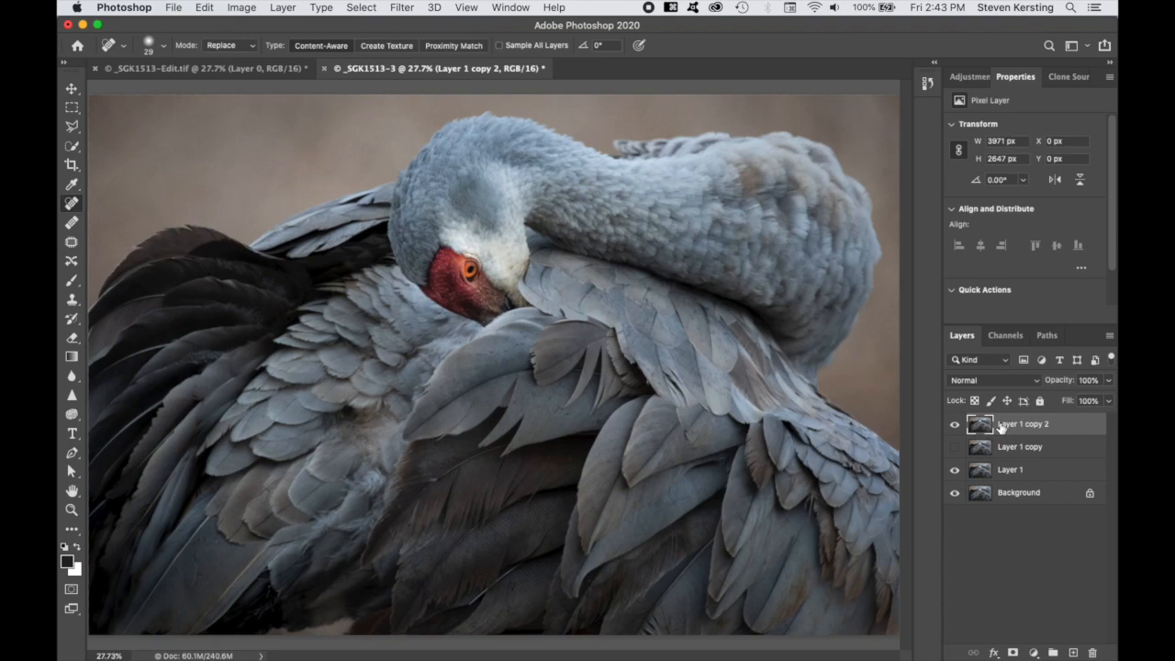
click(243, 8)
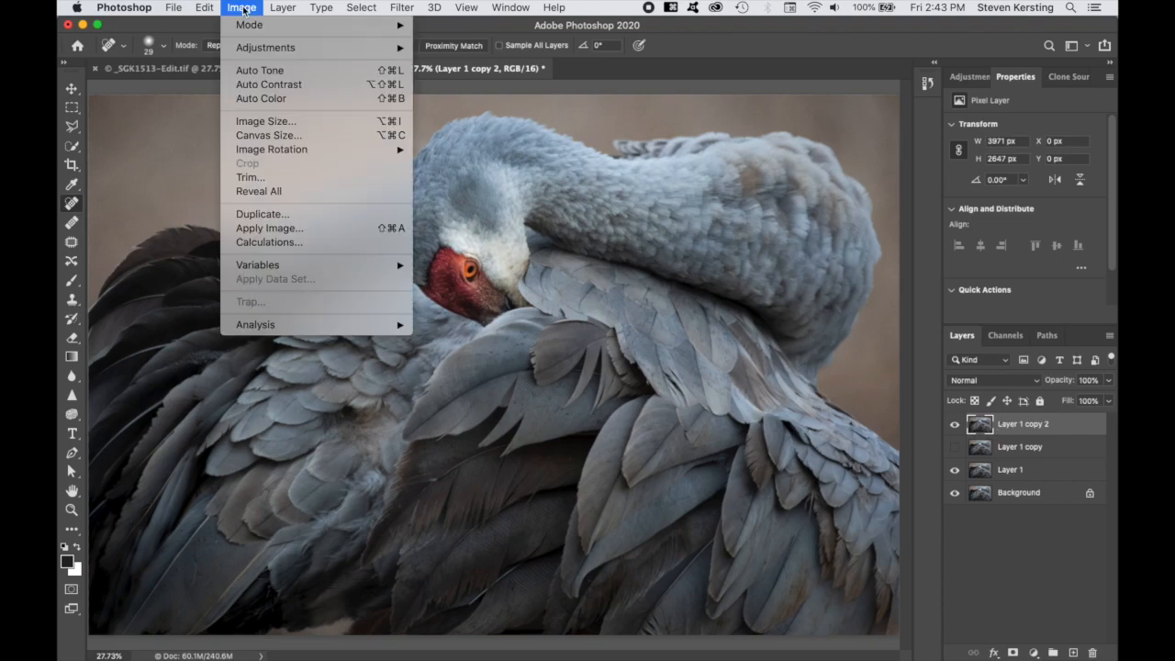
click(283, 229)
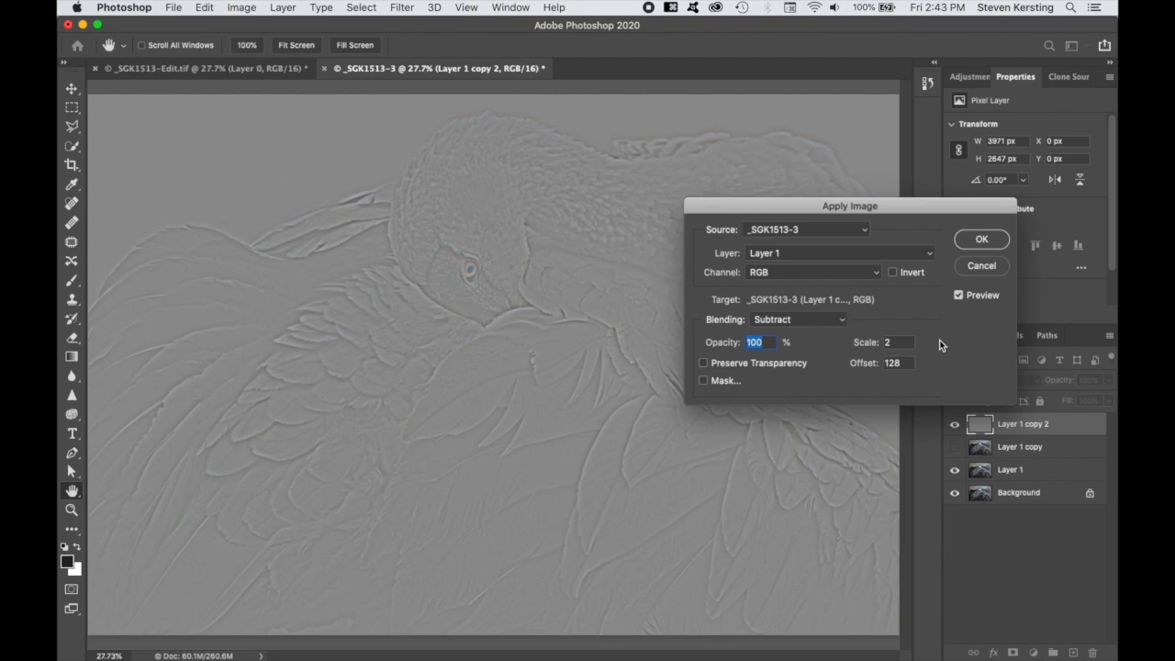
click(981, 242)
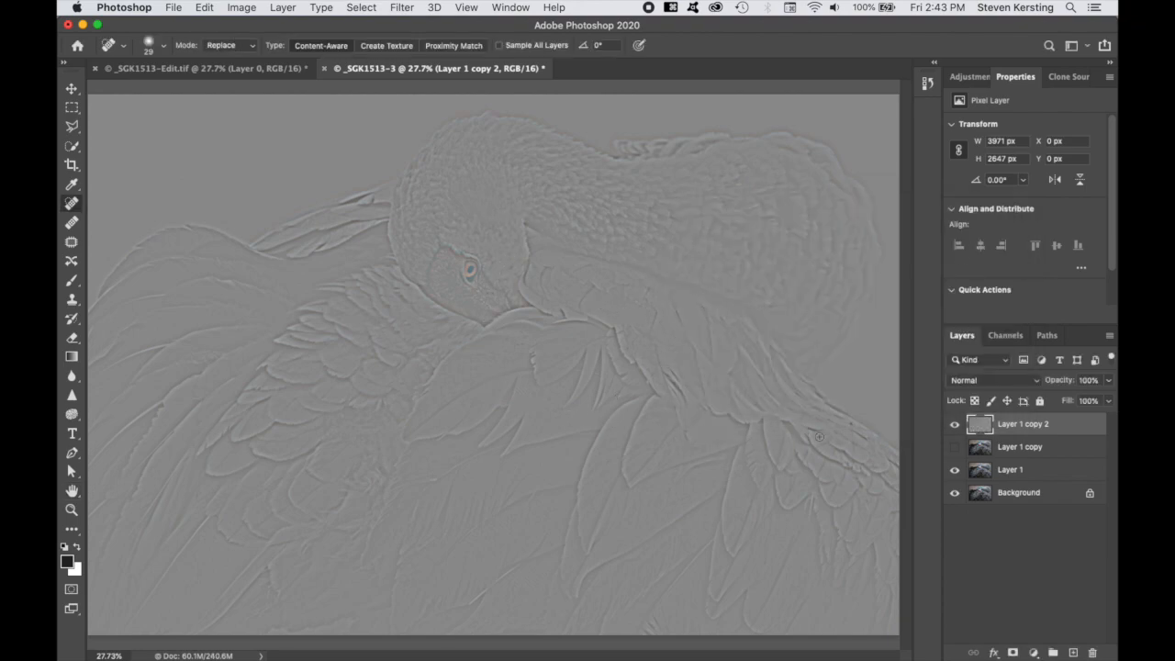
click(1037, 380)
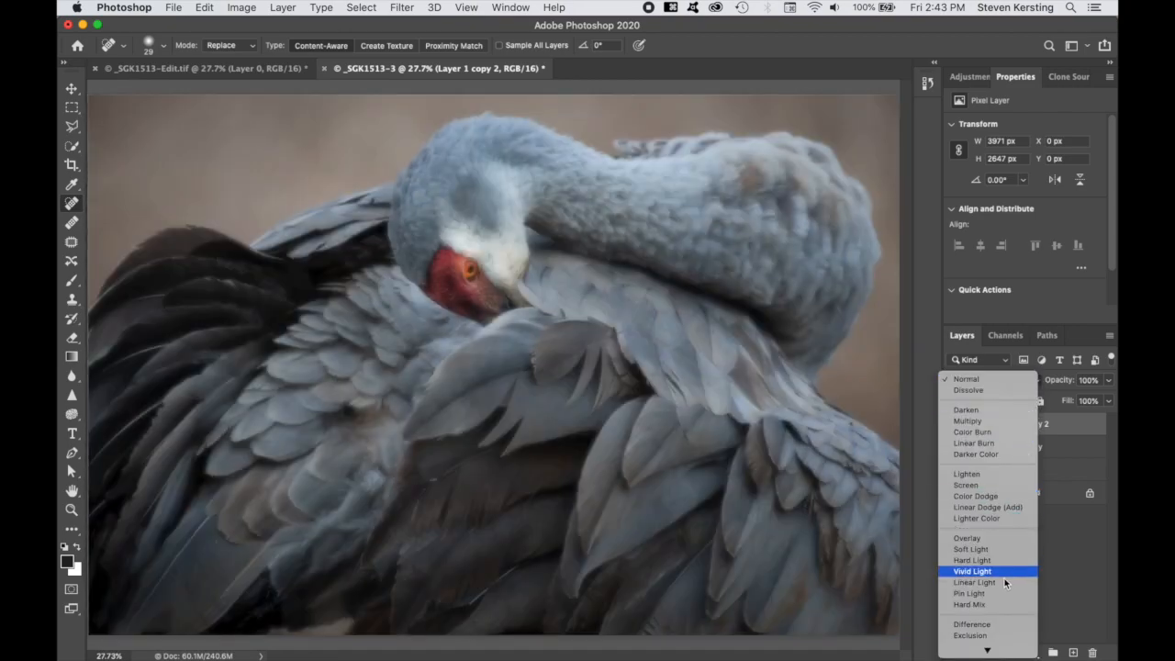
click(1003, 583)
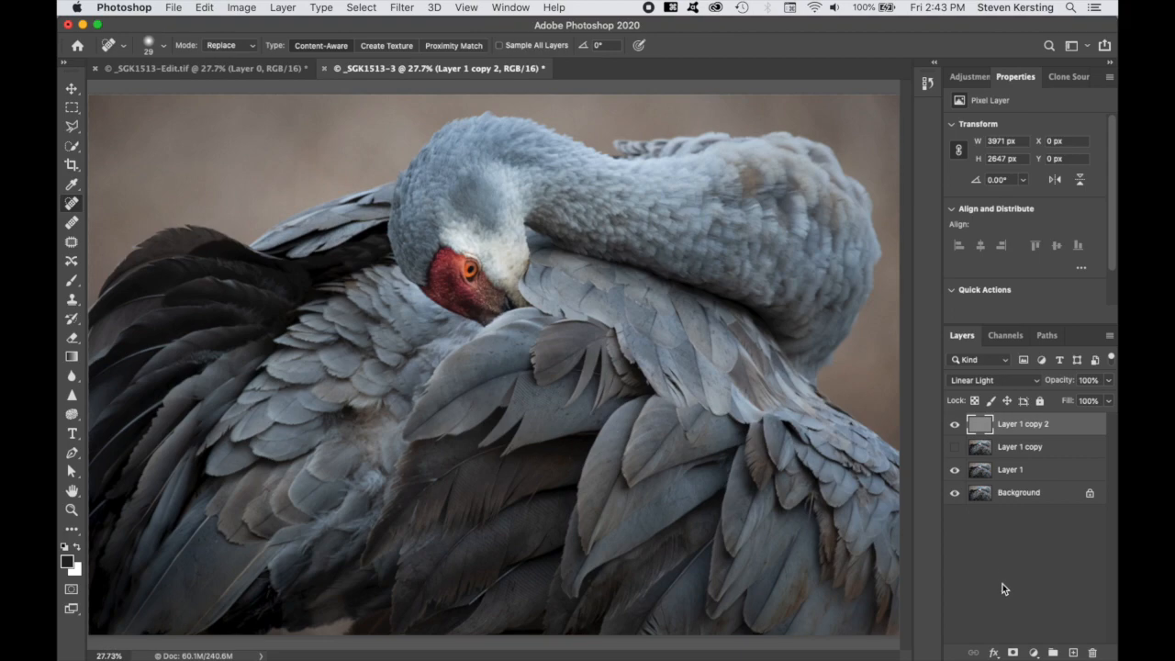
Step: Compare the layered image against the Background alone, and with Layer 1 copy 2 hidden and shown
alt+click(955, 494)
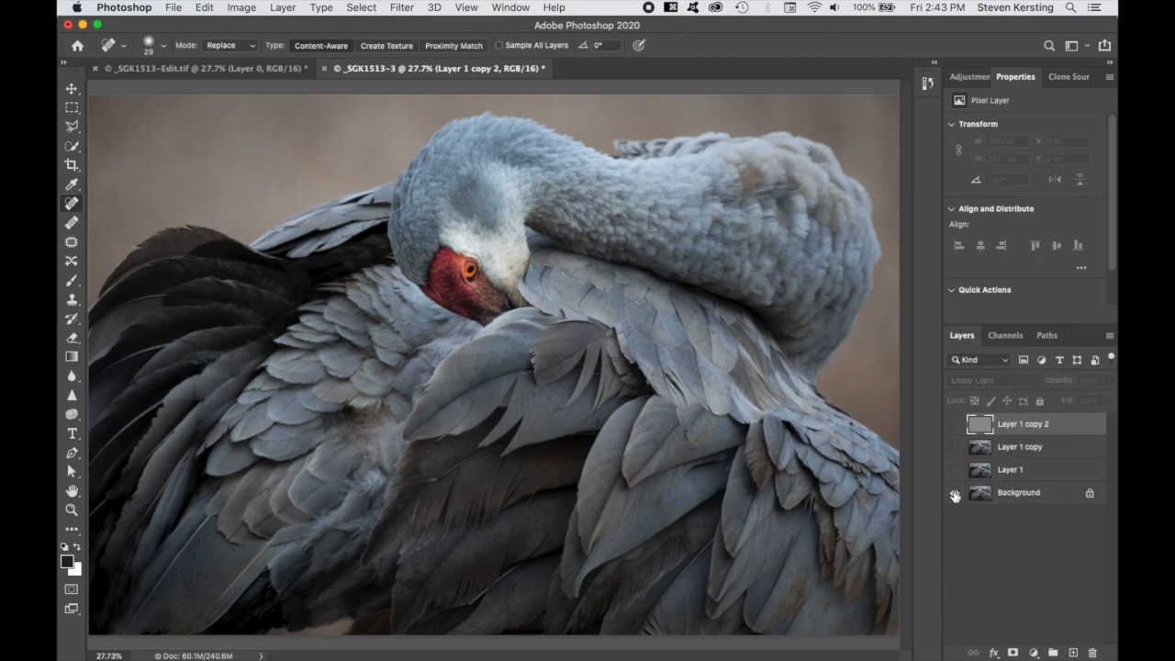
alt+click(955, 494)
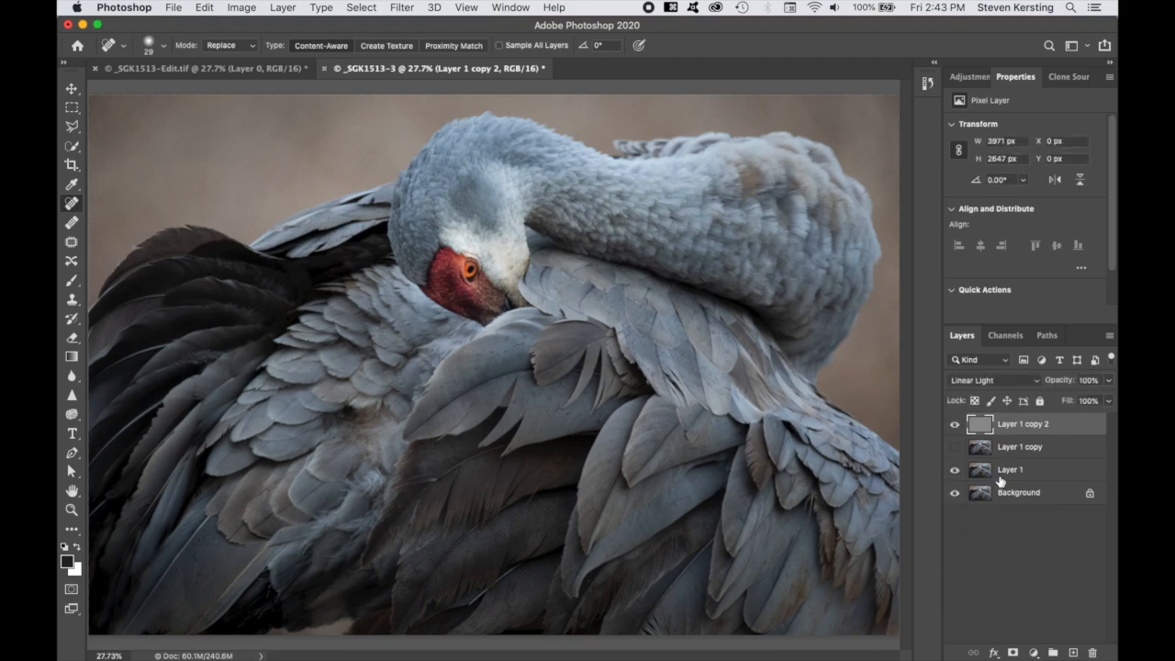
click(955, 426)
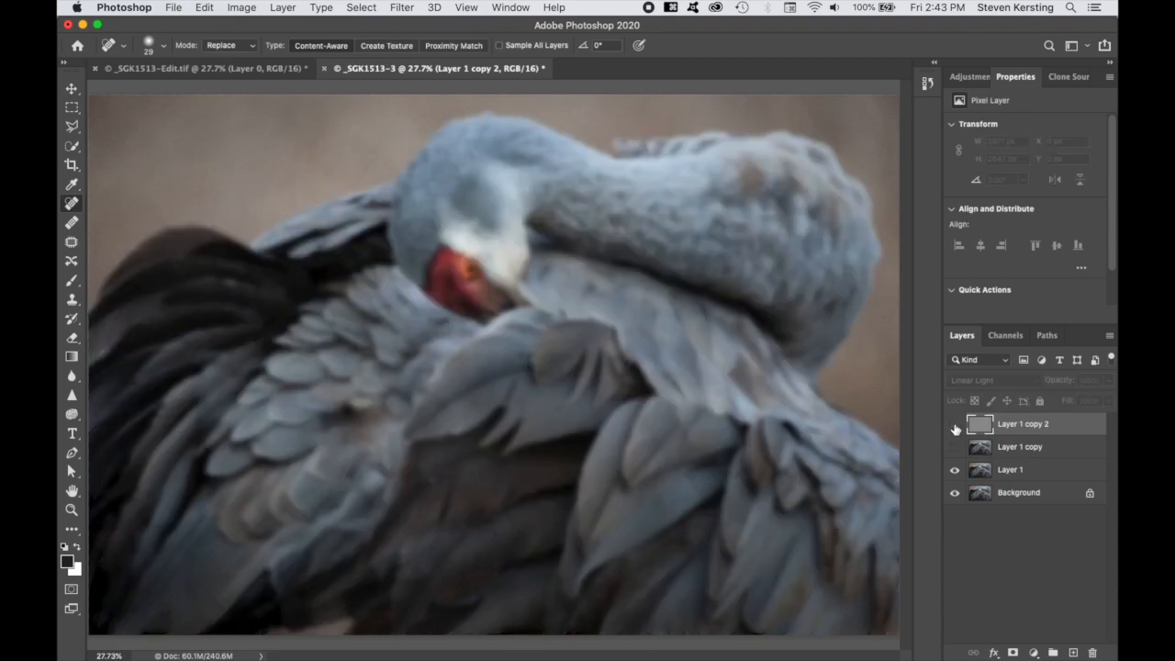
click(955, 426)
click(954, 426)
click(955, 427)
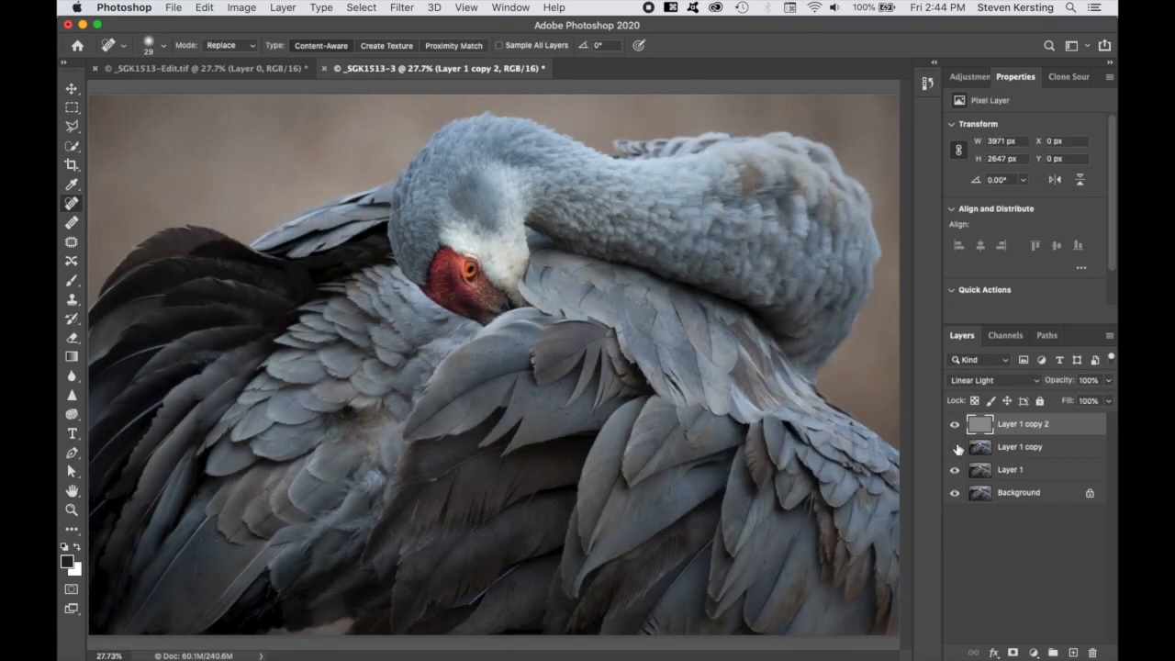
click(955, 426)
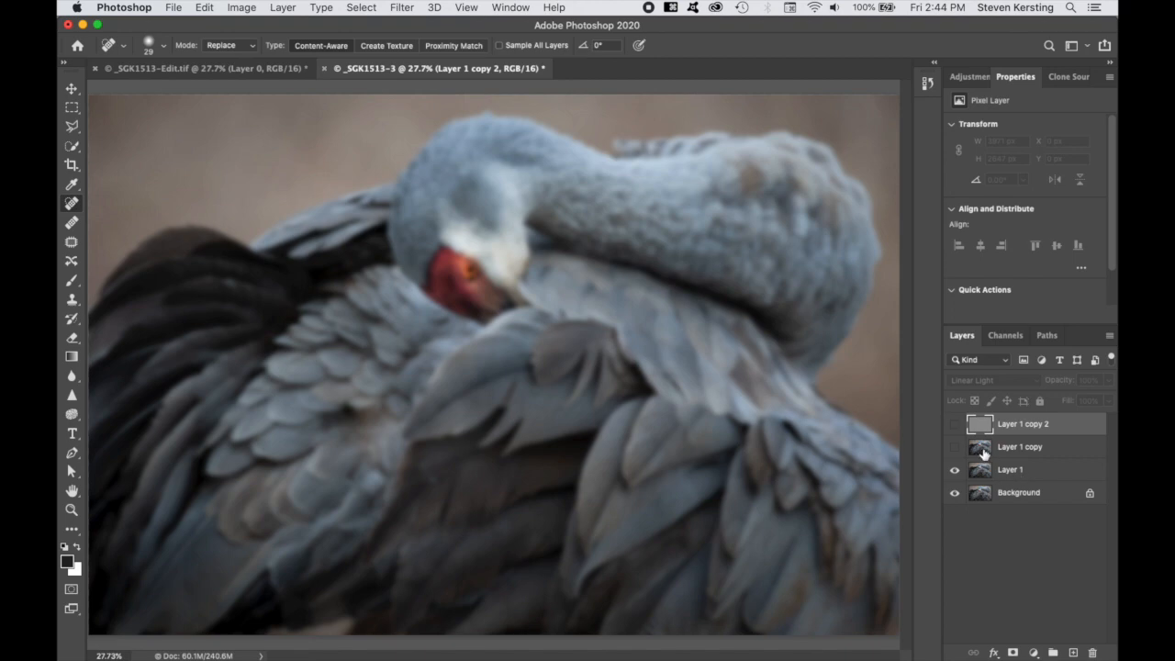
click(955, 426)
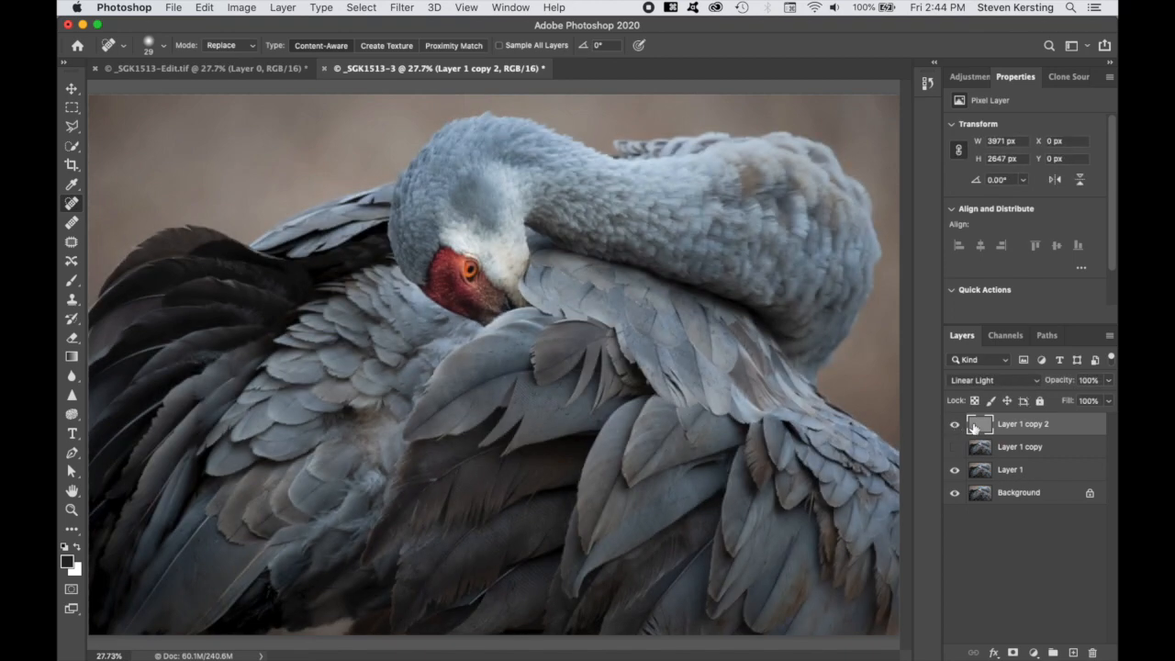
Step: Add a black layer mask to Layer 1 copy 2
click(1018, 450)
click(1019, 428)
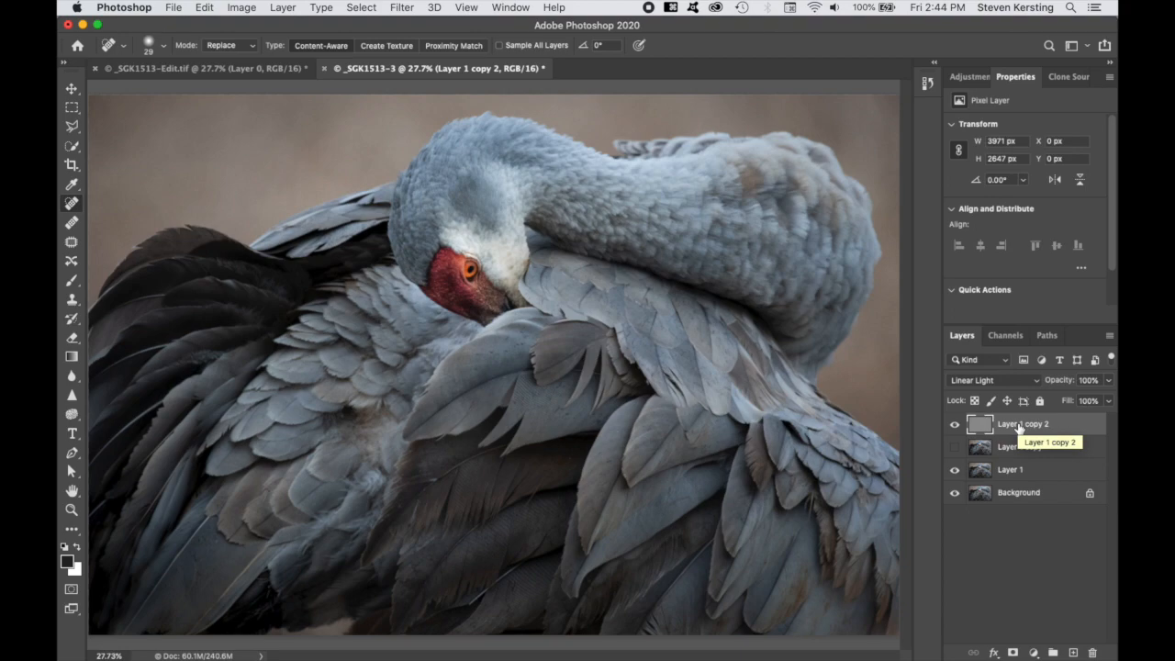
alt+click(1012, 653)
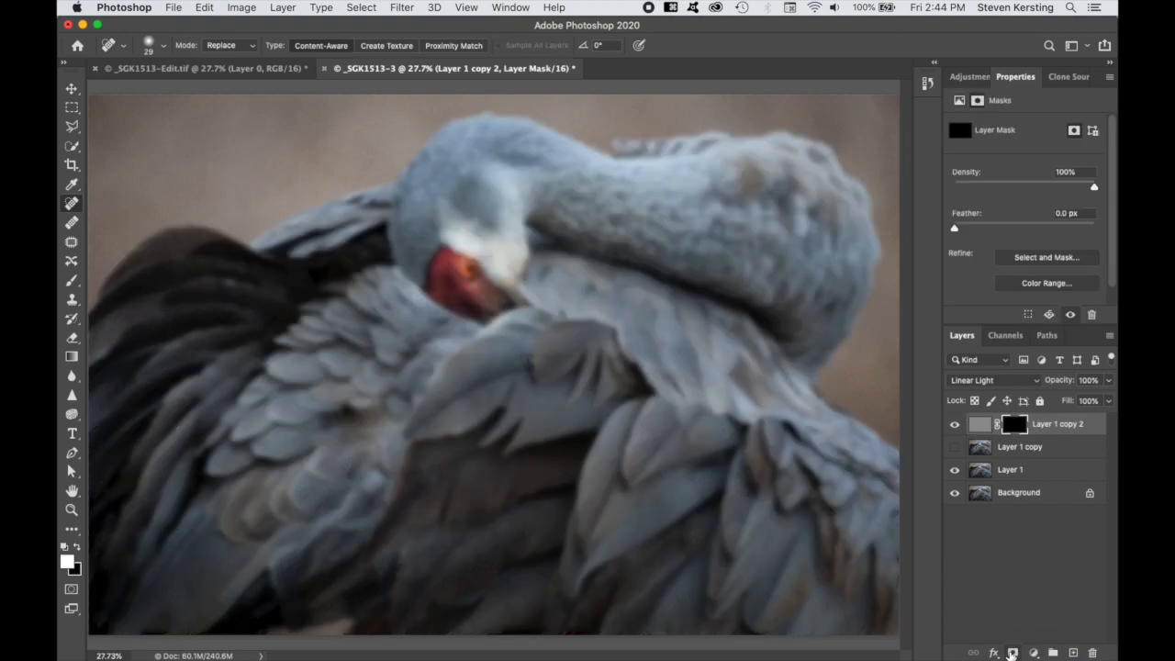
Step: Make Layer 1 copy visible and set its blend mode to Linear Light
click(955, 448)
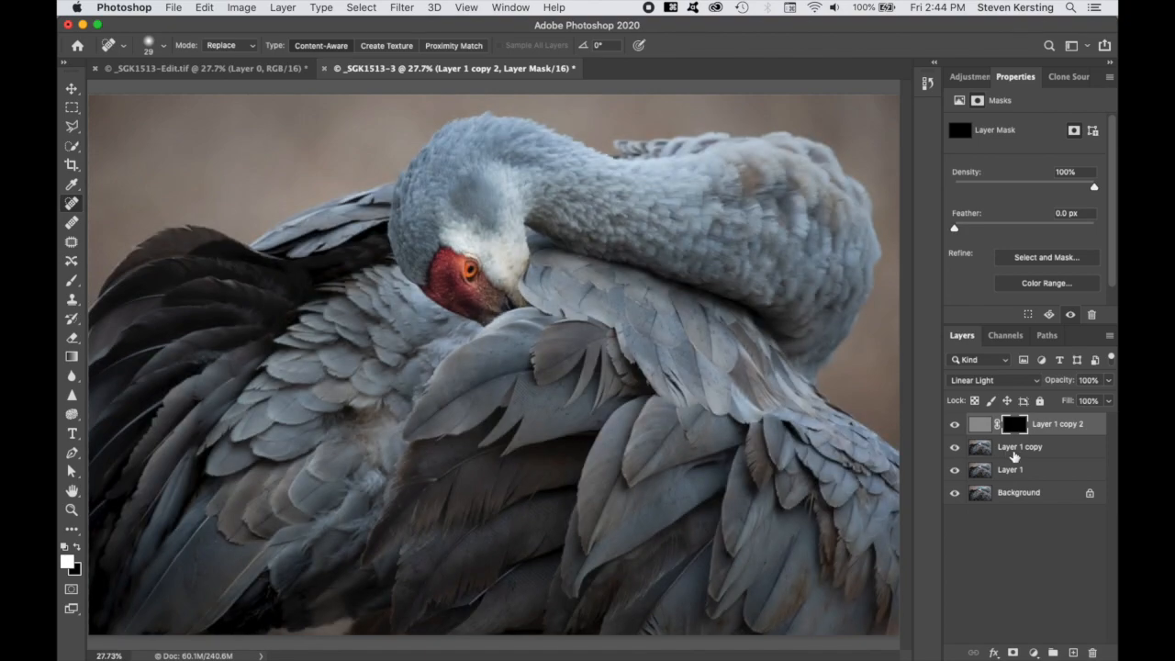
click(1014, 451)
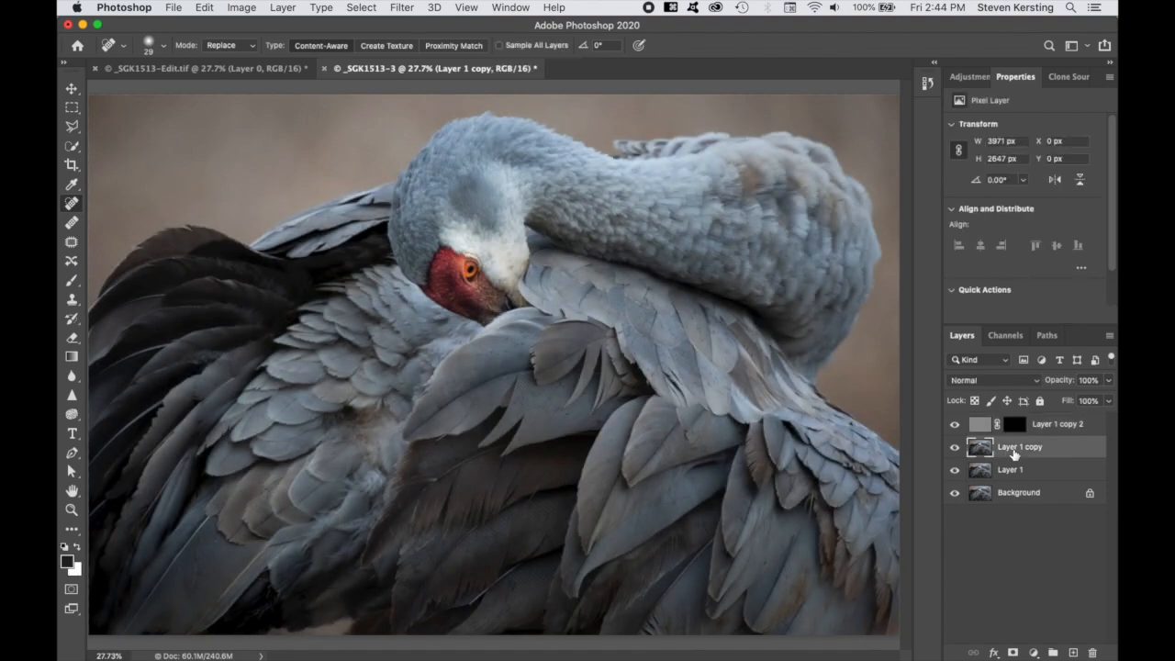
click(1010, 382)
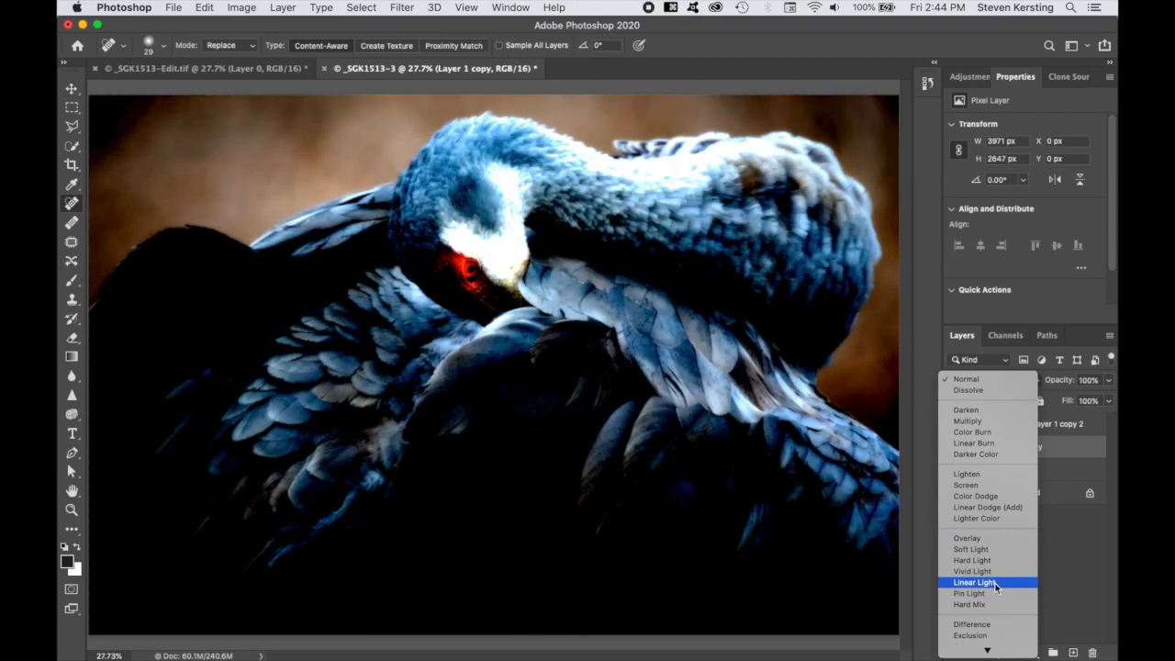
click(996, 582)
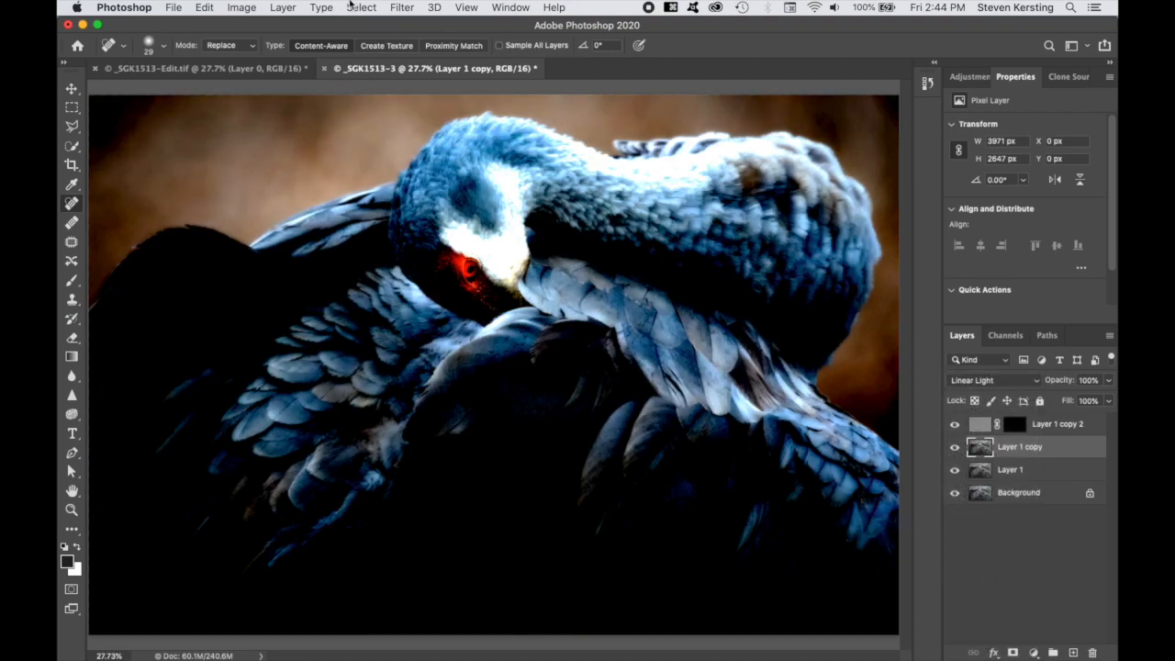
Step: Apply a High Pass filter with a radius of 31.7 pixels to Layer 1 copy
click(405, 10)
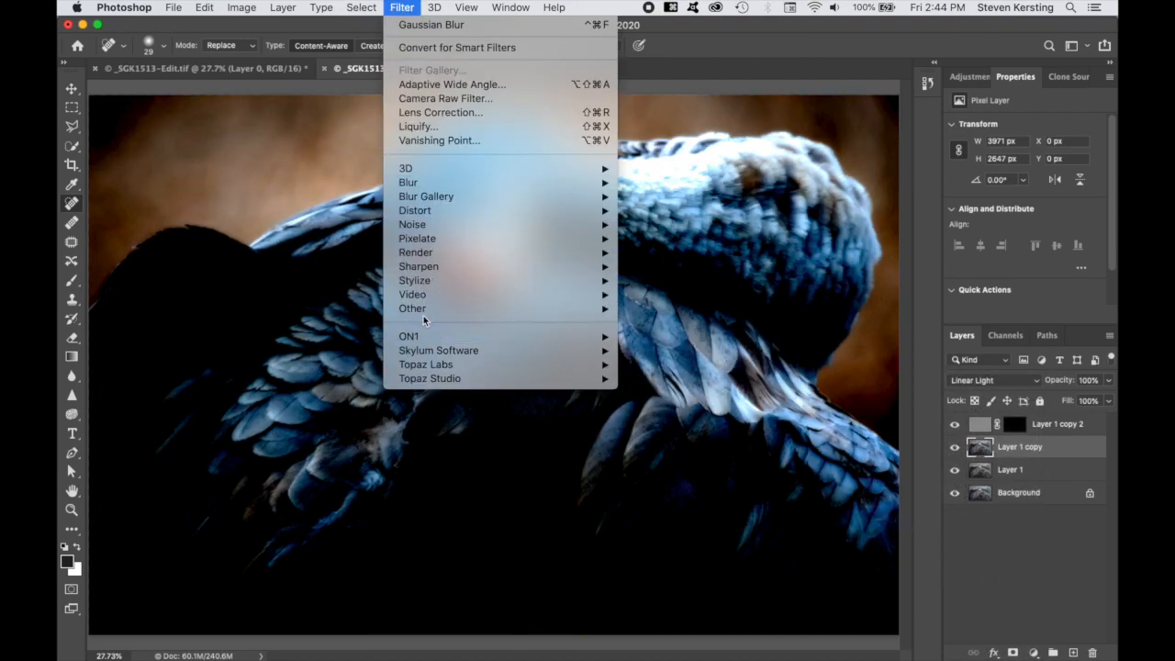
mouse_move(423, 312)
click(659, 324)
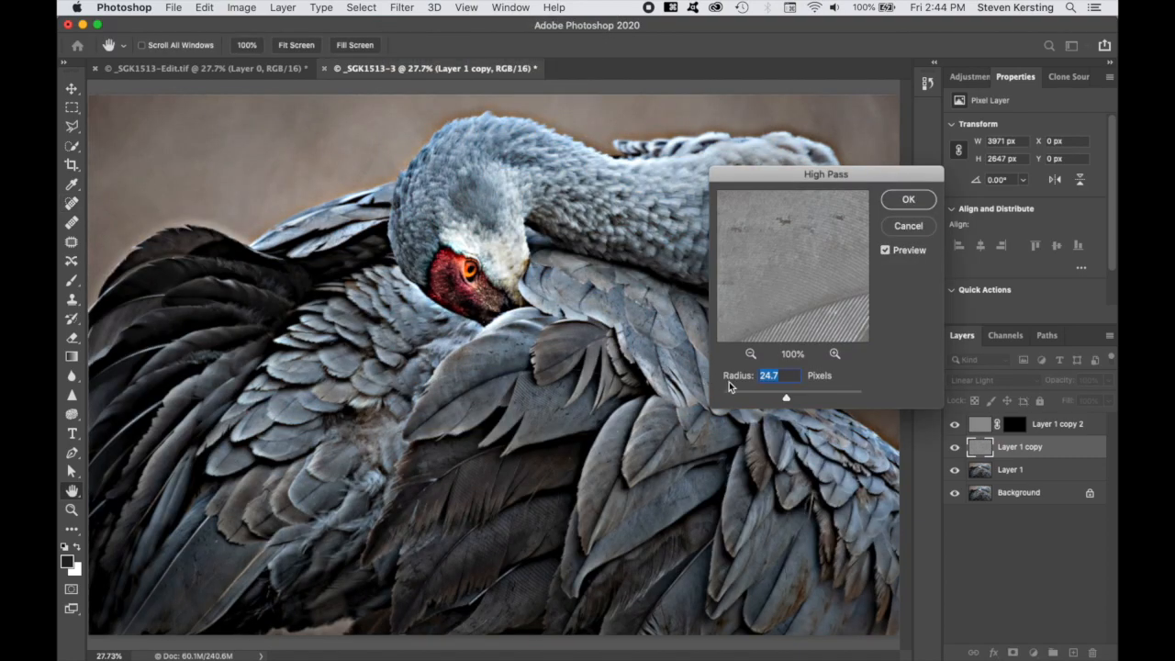
mouse_move(786, 398)
mouse_down()
mouse_move(770, 404)
mouse_move(786, 401)
mouse_up()
mouse_move(789, 400)
mouse_down()
mouse_move(753, 398)
mouse_move(789, 401)
mouse_up()
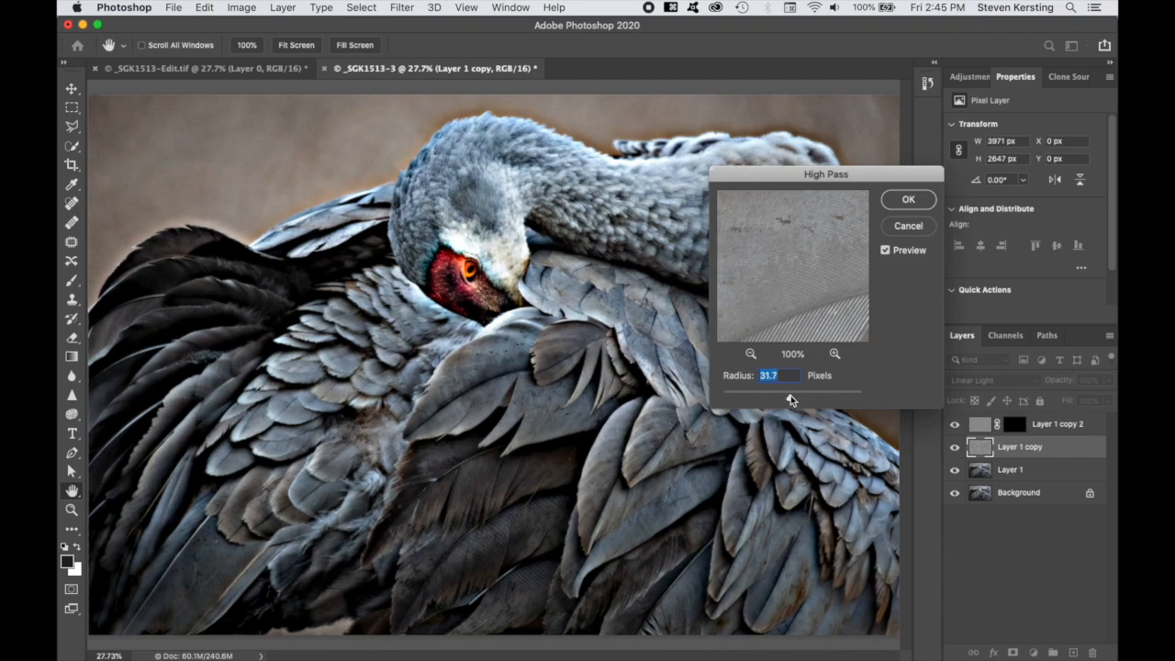
click(905, 200)
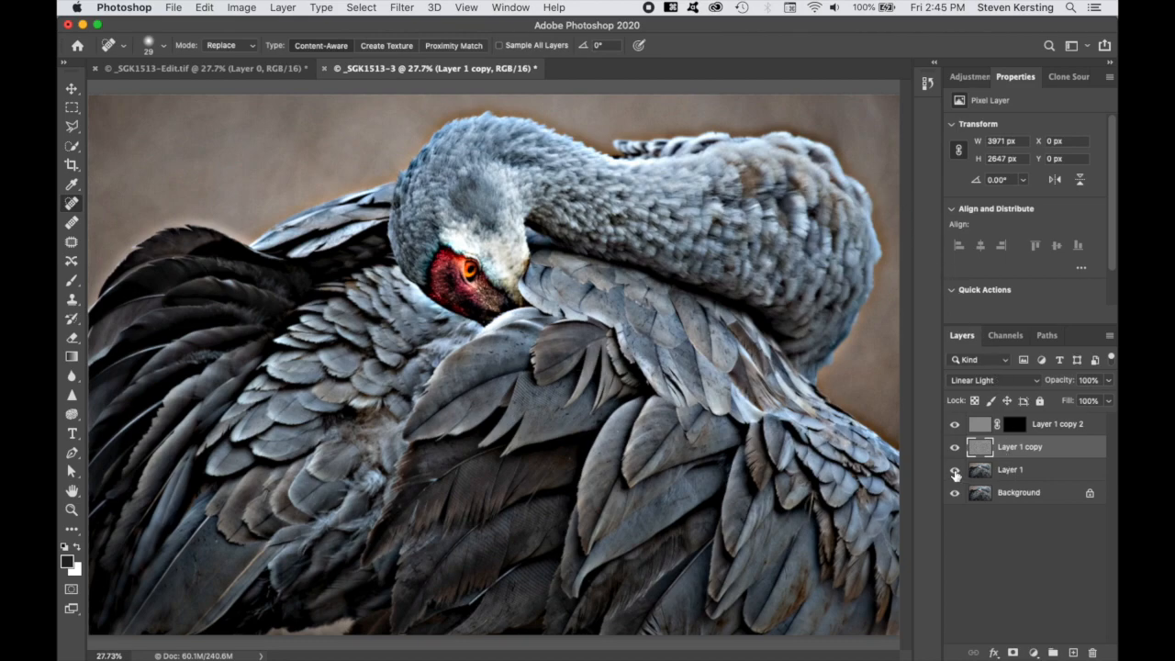
Step: Compare Layer 1 alone with the full stack, toggle Layer 1 copy 2, and reduce Layer 1 copy's opacity to 62%
alt+click(955, 473)
alt+click(954, 474)
click(955, 426)
click(955, 426)
drag(1060, 382, 1029, 389)
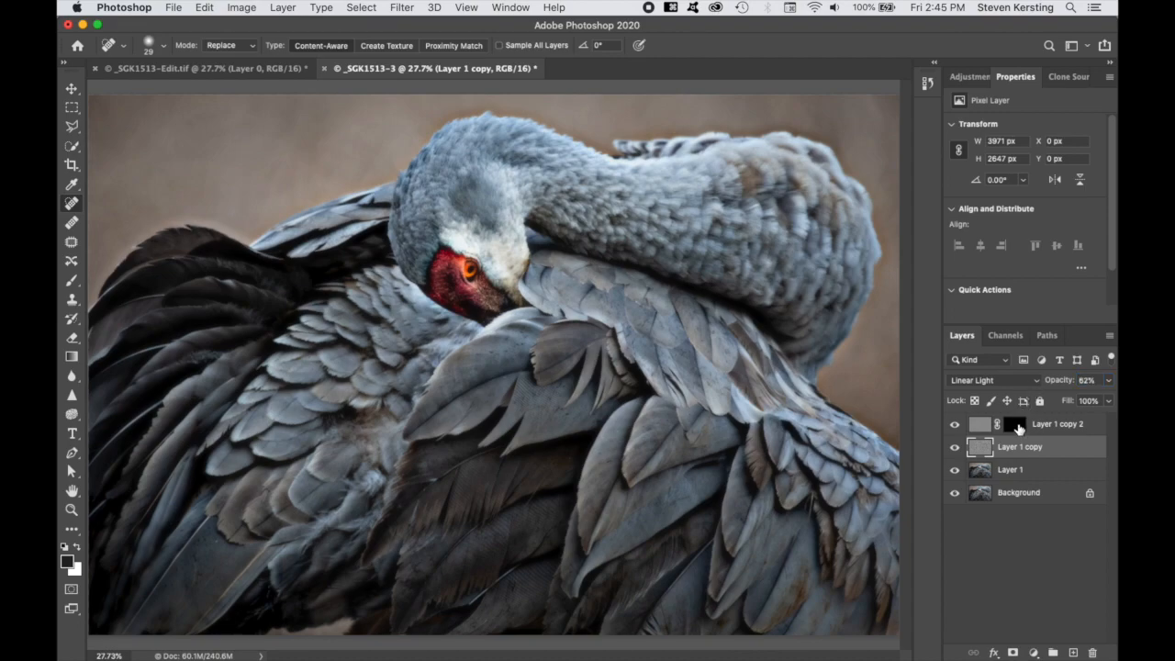
Step: Lower the density of Layer 1 copy 2's layer mask to 54%
click(1014, 425)
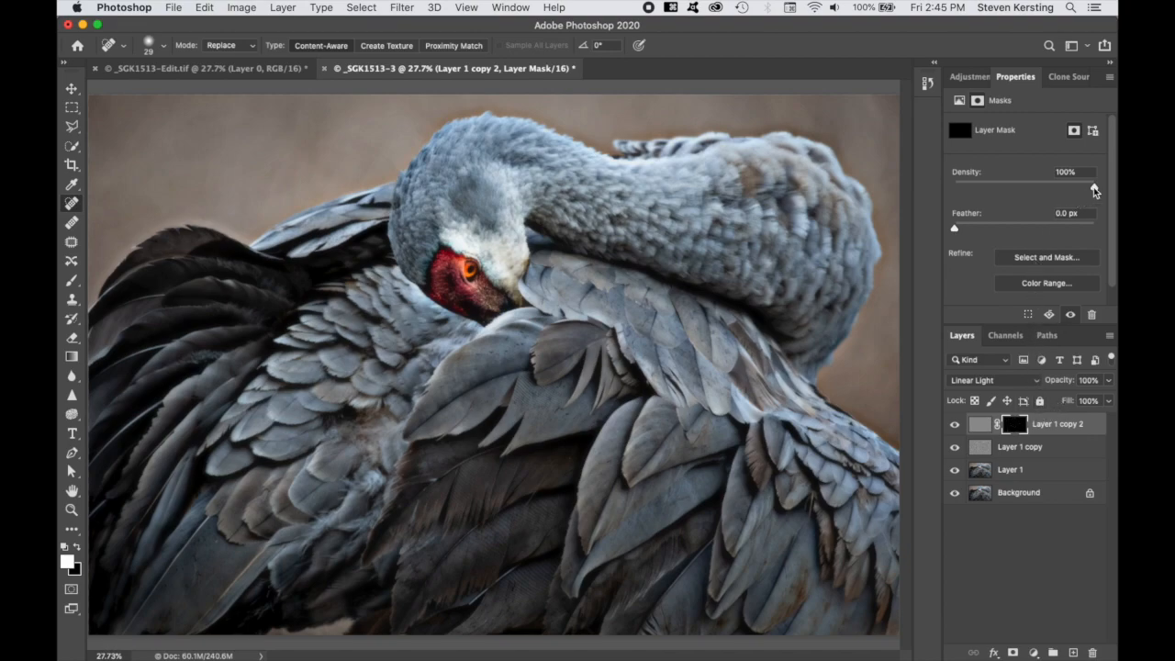
drag(1094, 187, 1042, 198)
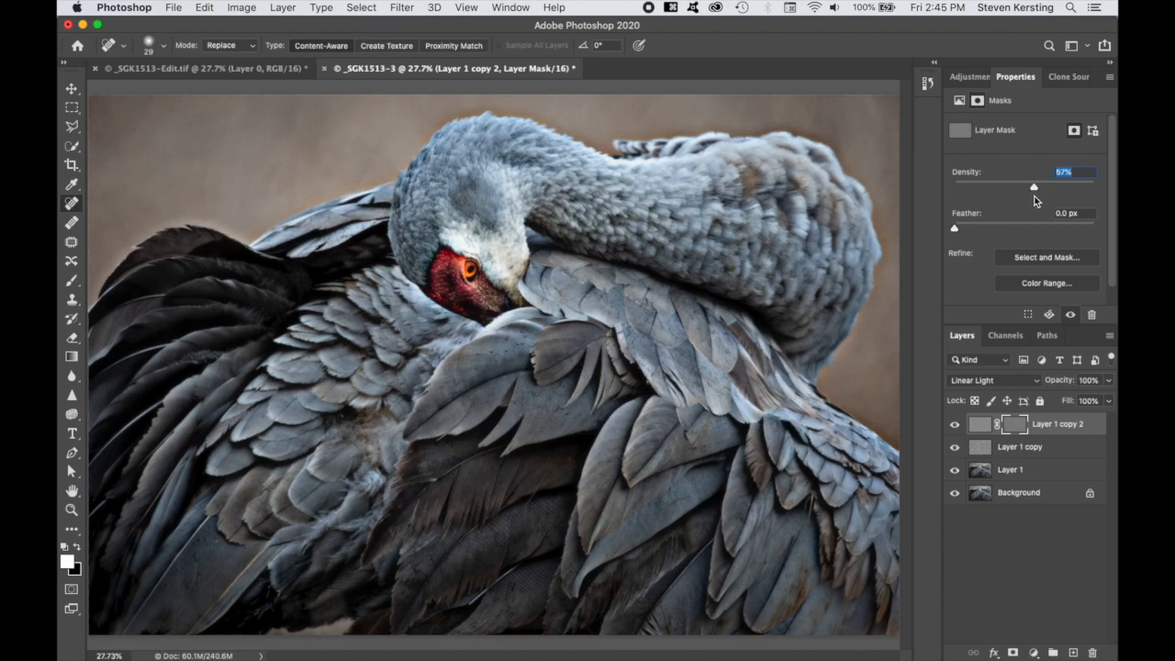
drag(1031, 196, 1031, 196)
Step: Paint white over the crane's head on Layer 1 copy 2's mask with a brush of about 163 px
key(b)
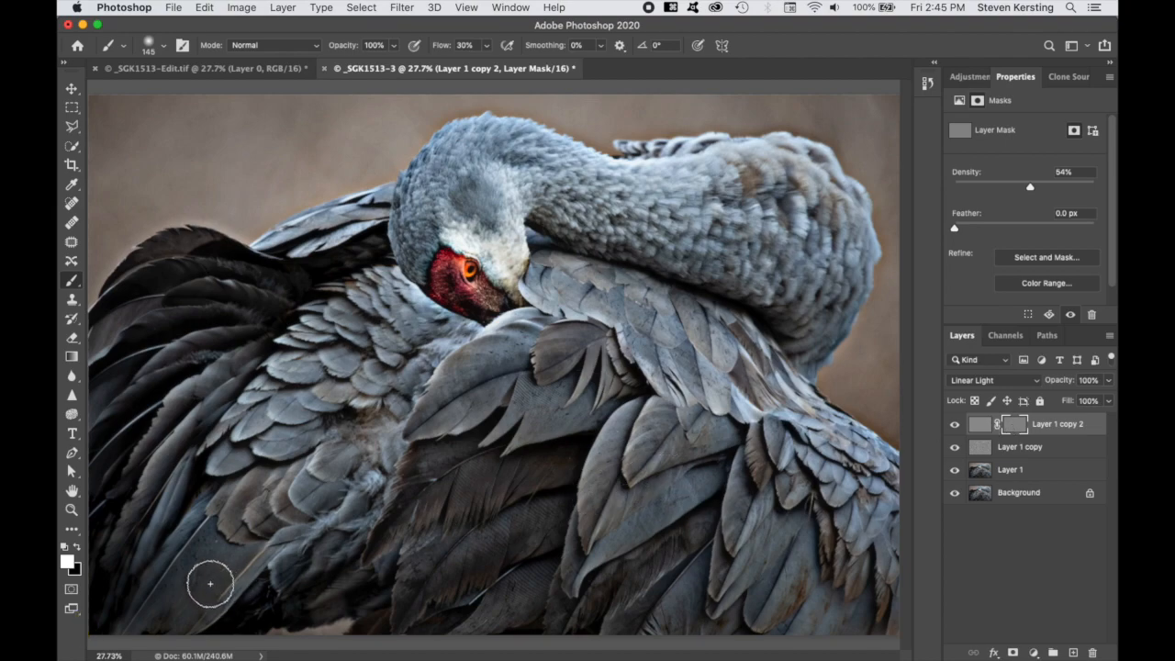
ctrl+alt+click(508, 416)
drag(510, 418, 512, 420)
mouse_move(486, 260)
mouse_down()
mouse_move(474, 289)
mouse_move(451, 259)
mouse_move(487, 287)
mouse_move(450, 254)
mouse_move(485, 292)
mouse_move(442, 273)
mouse_move(427, 224)
mouse_move(419, 240)
mouse_move(427, 166)
mouse_move(416, 194)
mouse_move(449, 166)
mouse_up()
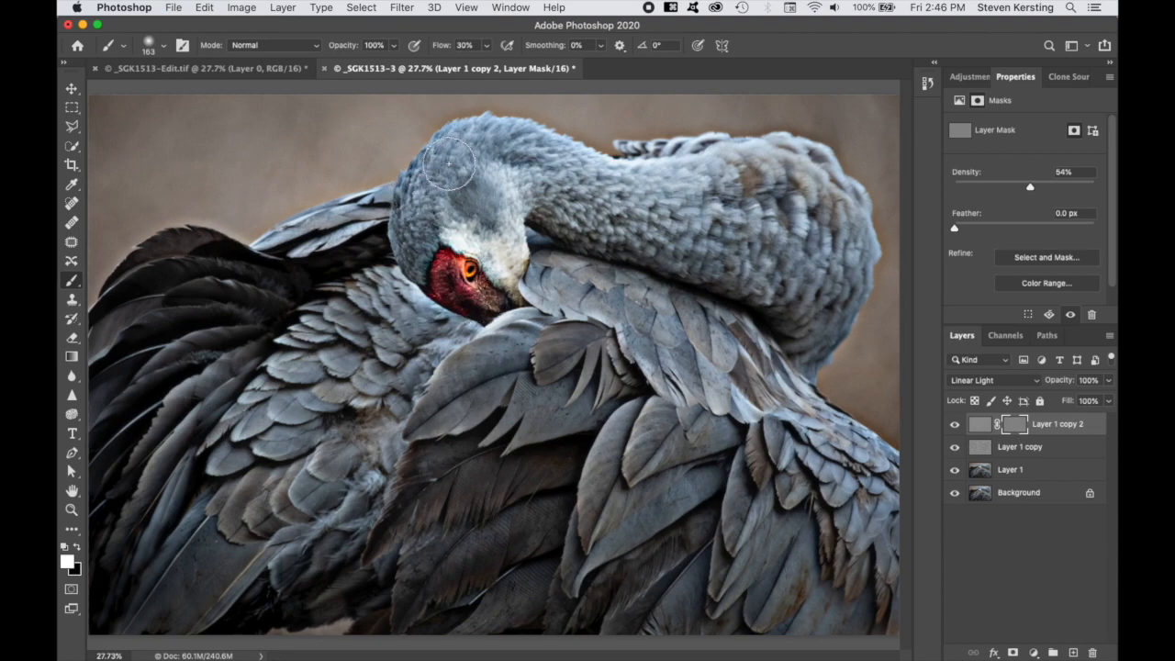
Step: With Layer 1 copy temporarily hidden, paint white on Layer 1 copy 2's mask over the face, neck and wing feathers, varying the brush size
click(956, 449)
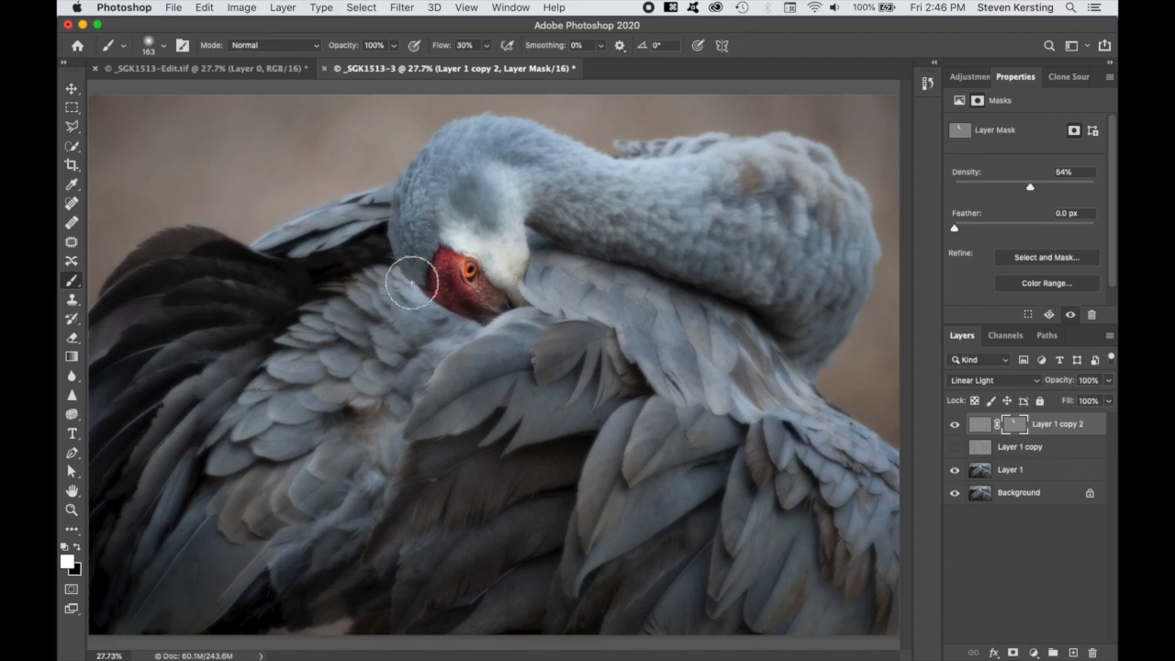
ctrl+alt+drag(475, 306, 465, 327)
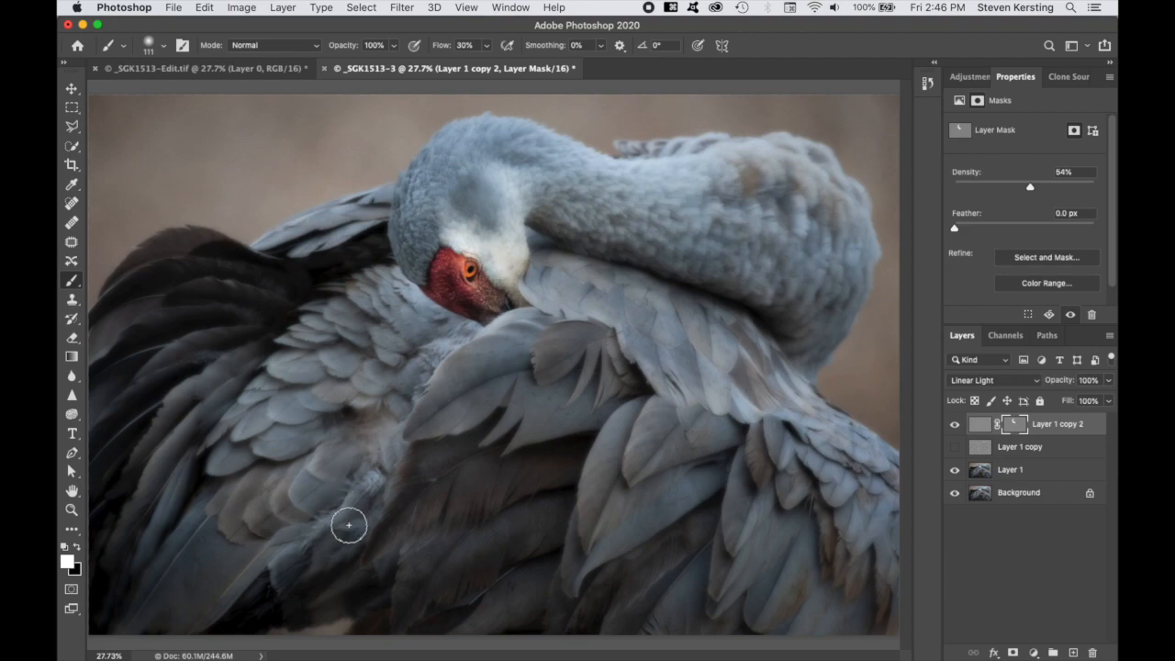
mouse_move(303, 542)
mouse_down()
mouse_move(162, 256)
mouse_move(248, 270)
mouse_move(296, 298)
mouse_move(214, 264)
mouse_move(178, 272)
mouse_move(263, 282)
mouse_move(220, 246)
mouse_move(162, 245)
mouse_move(210, 237)
mouse_move(168, 235)
mouse_move(154, 245)
mouse_move(255, 285)
mouse_move(336, 281)
mouse_move(378, 252)
mouse_move(338, 257)
mouse_move(366, 249)
mouse_move(140, 443)
mouse_move(219, 356)
mouse_move(171, 395)
mouse_move(239, 348)
mouse_move(153, 429)
mouse_move(183, 418)
mouse_move(162, 496)
mouse_move(201, 537)
mouse_move(320, 545)
mouse_move(508, 512)
mouse_move(385, 541)
mouse_move(475, 499)
mouse_move(396, 518)
mouse_move(513, 513)
mouse_move(494, 450)
mouse_up()
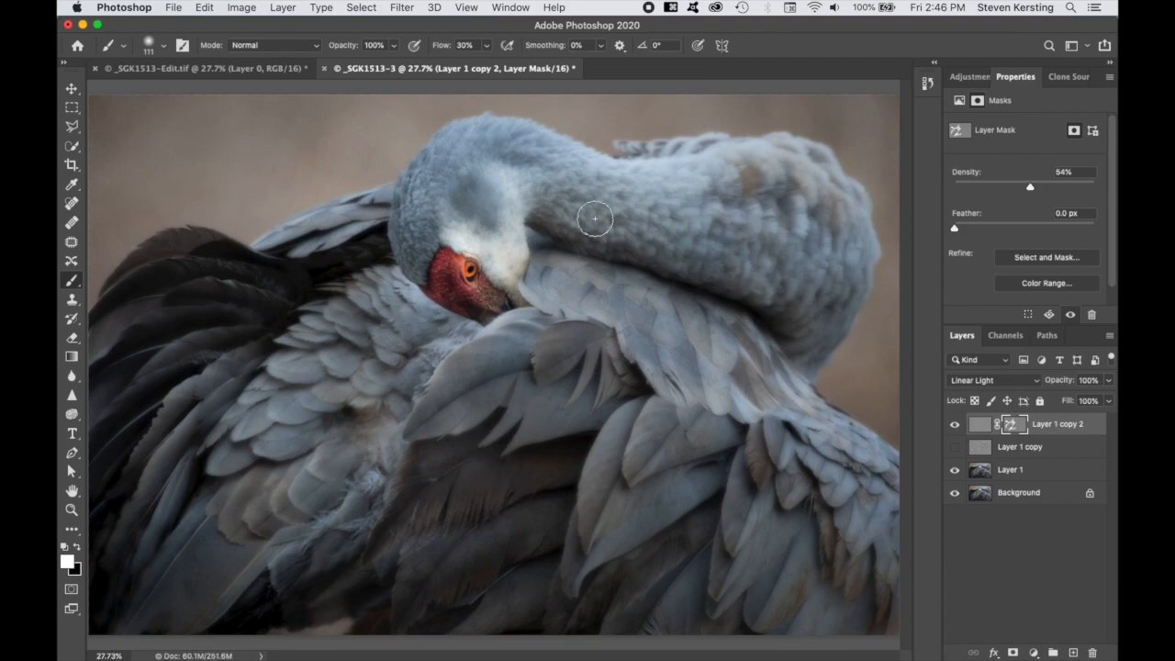
mouse_move(592, 223)
mouse_down()
mouse_move(654, 237)
mouse_move(627, 244)
mouse_move(575, 195)
mouse_move(467, 166)
mouse_move(488, 169)
mouse_move(498, 263)
mouse_move(630, 389)
mouse_move(649, 502)
mouse_move(834, 504)
mouse_up()
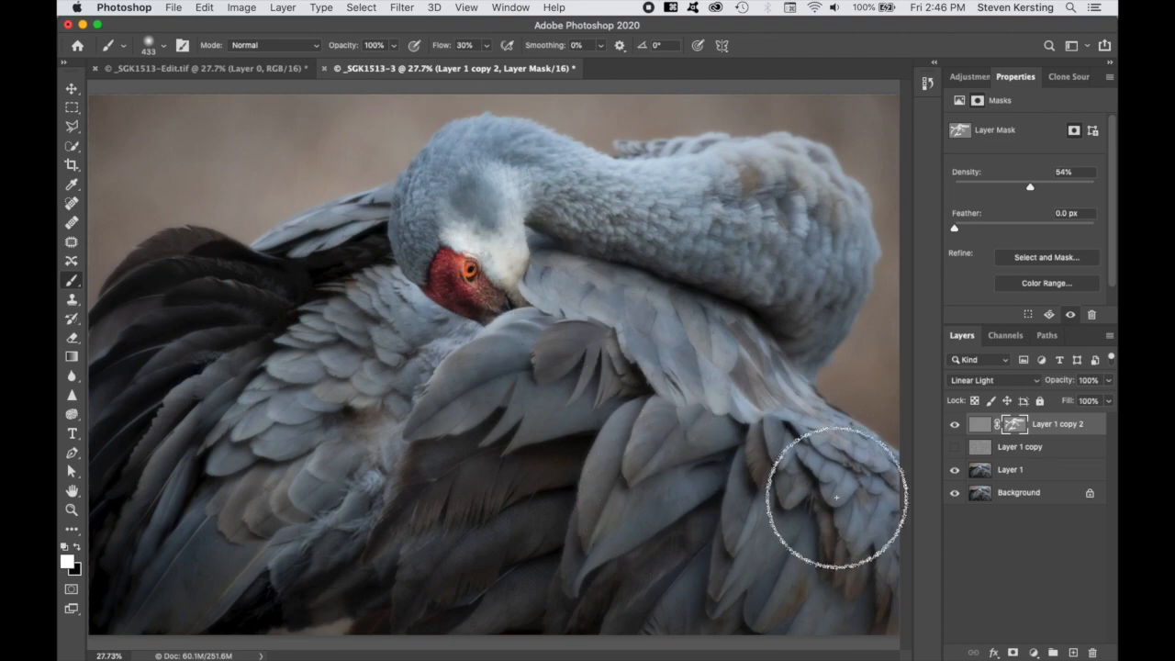
click(955, 448)
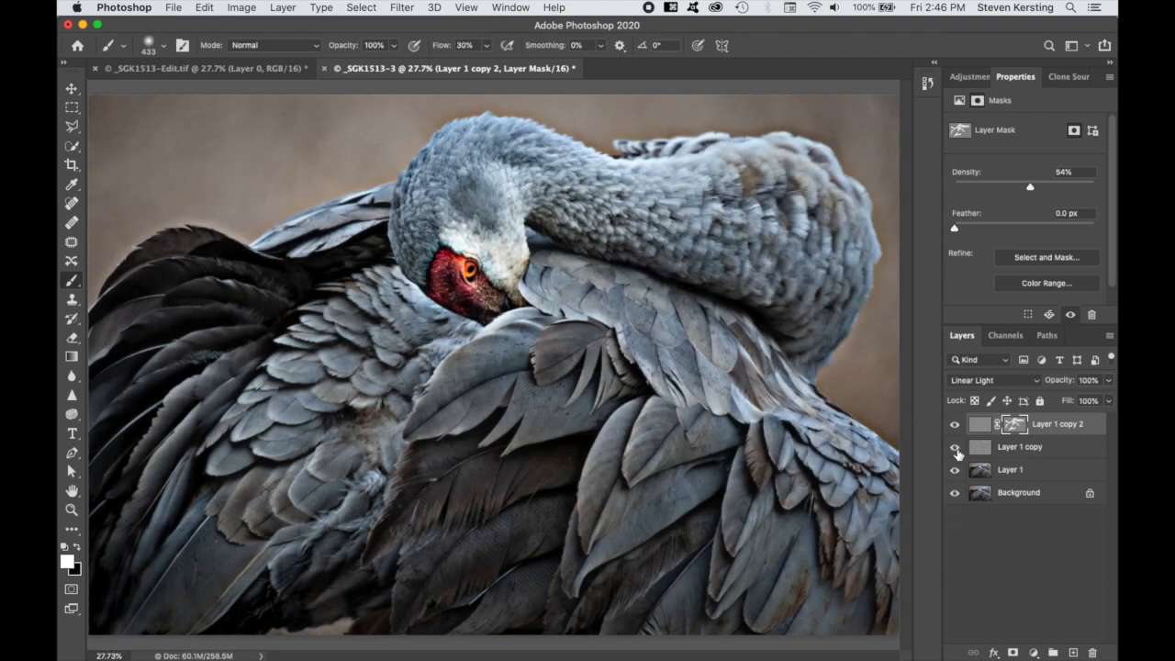
Step: Set Layer 1 copy's opacity to 46% and compare the image with that layer hidden and shown
click(1026, 449)
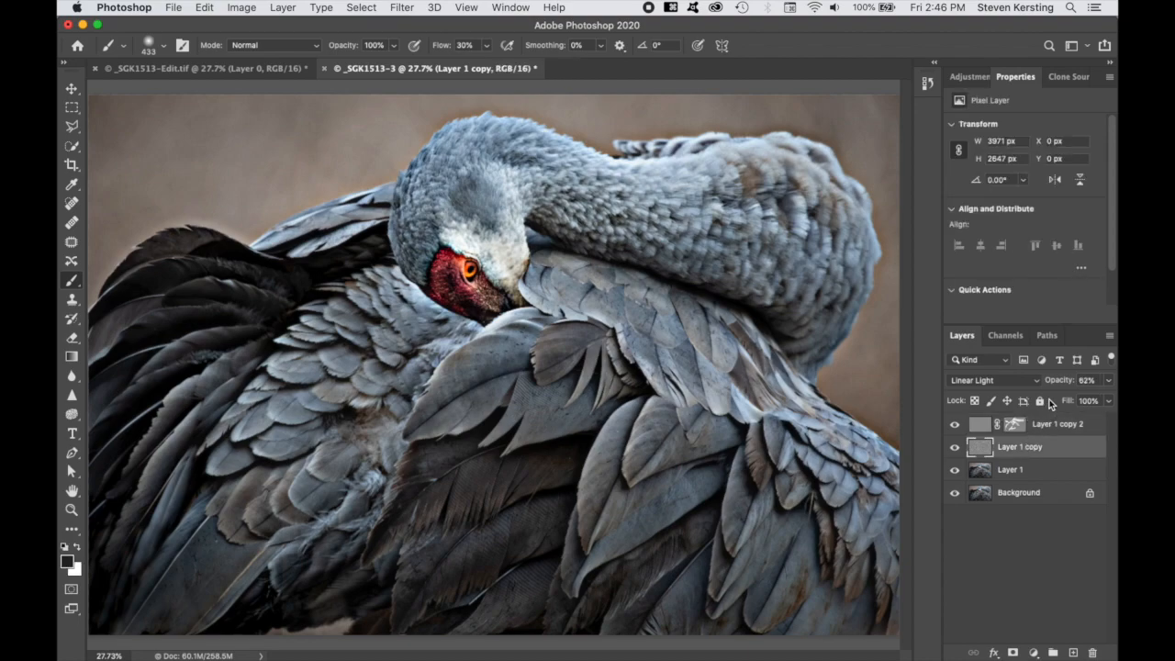
drag(1058, 386, 1046, 387)
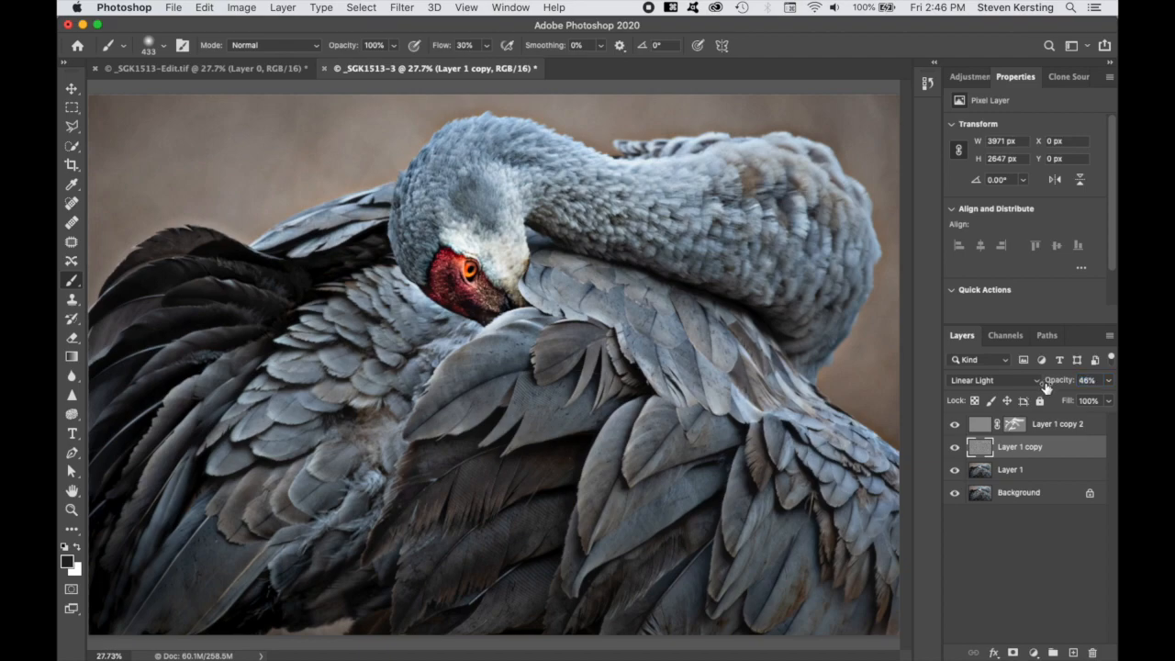
click(955, 448)
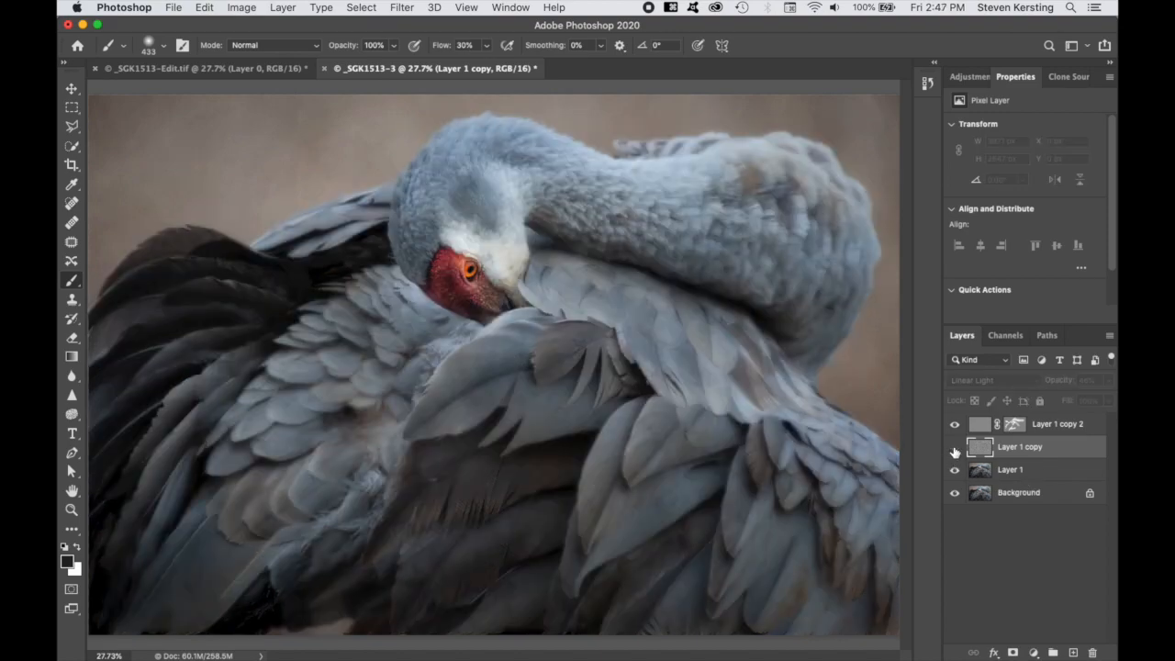
click(955, 450)
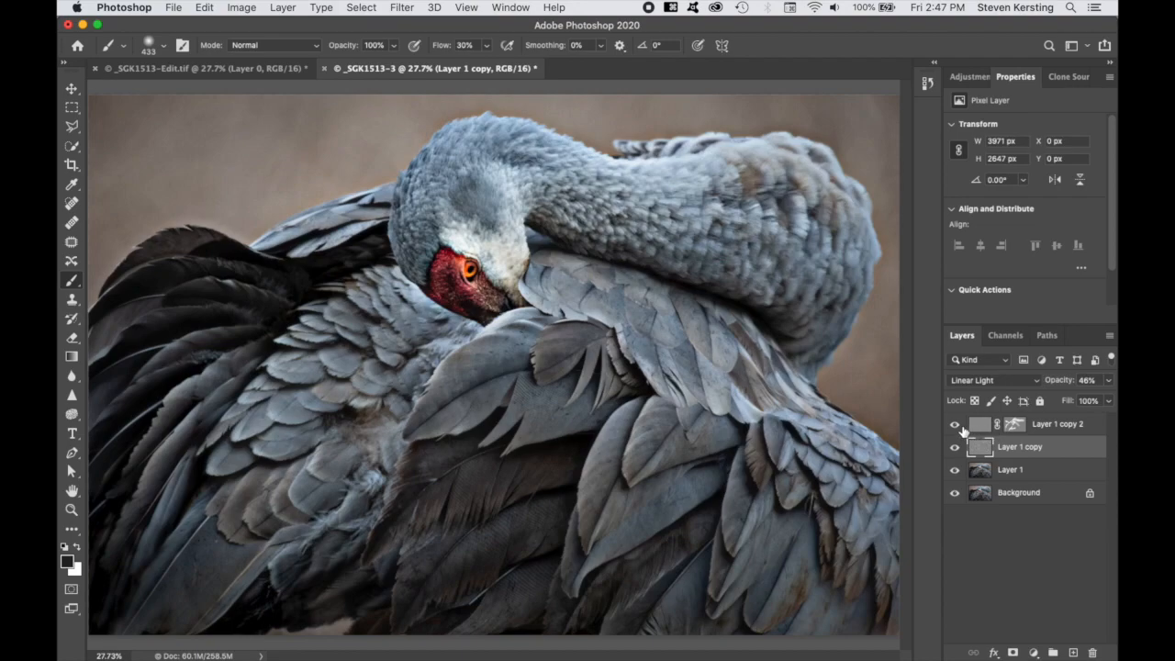
Step: Compare the image with Layer 1 copy 2 hidden and shown
key(h)
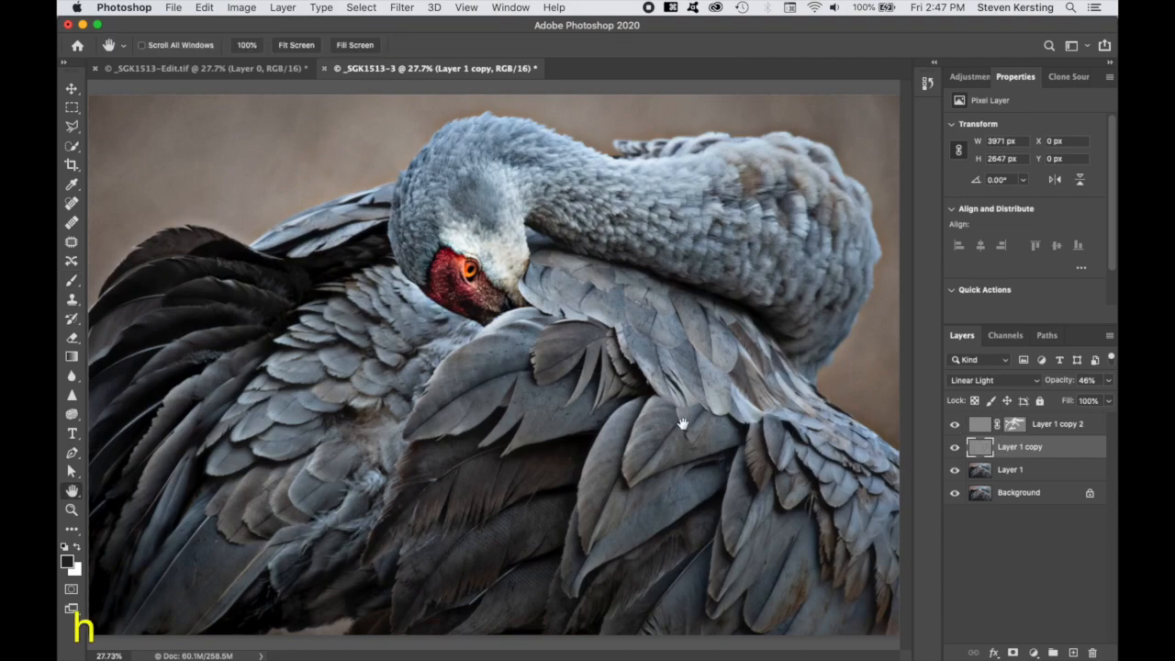
key(j)
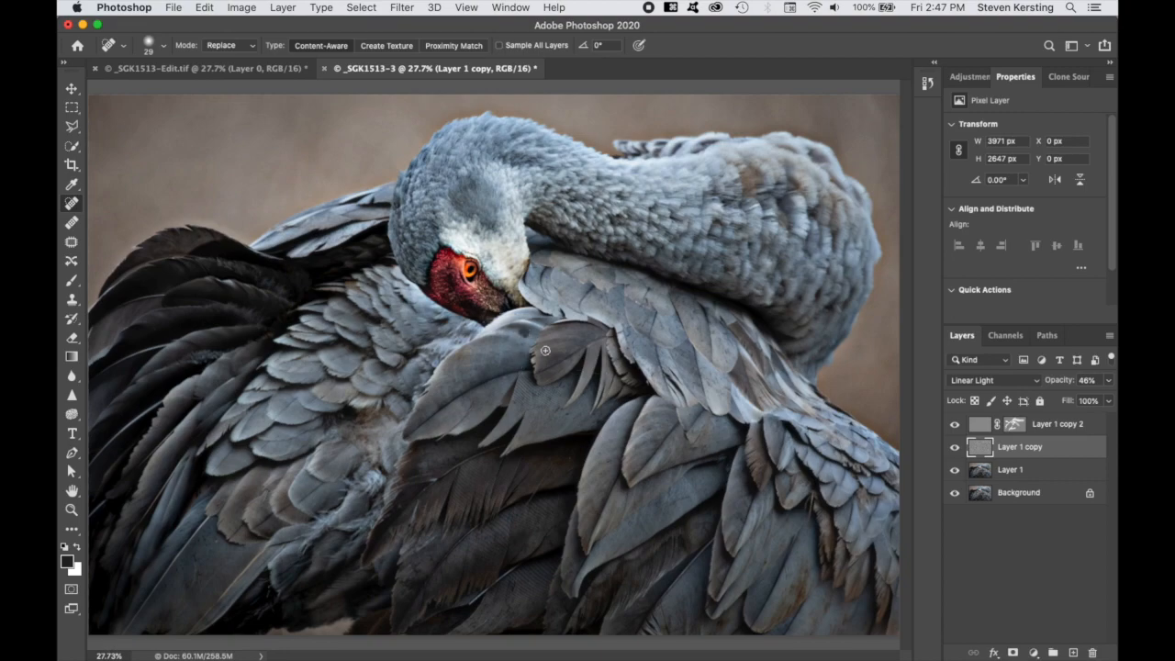
click(954, 425)
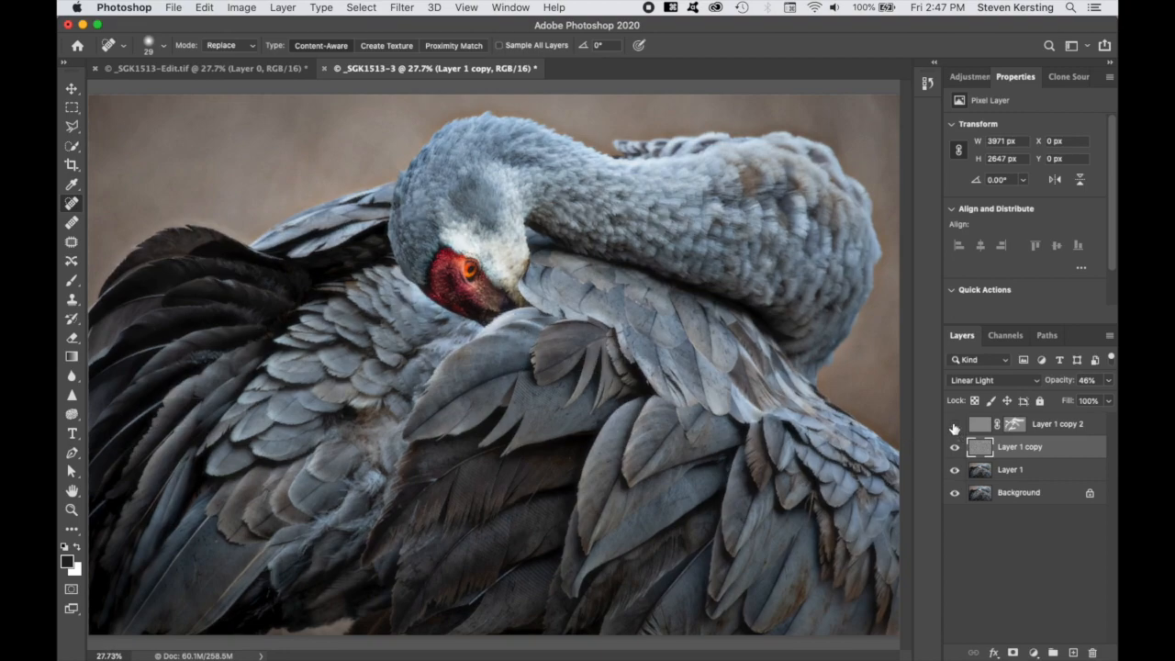
click(954, 426)
click(954, 426)
click(954, 426)
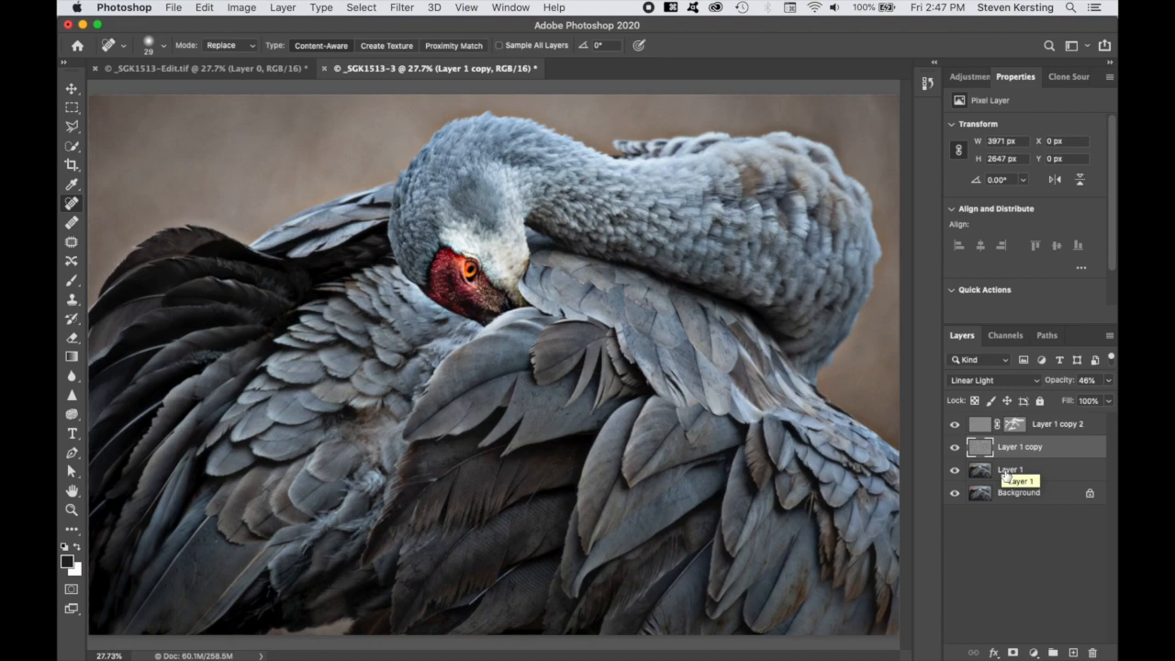
Step: Make Layer 1, beneath the two detail layers, the active layer
click(1005, 472)
click(1038, 448)
click(1050, 426)
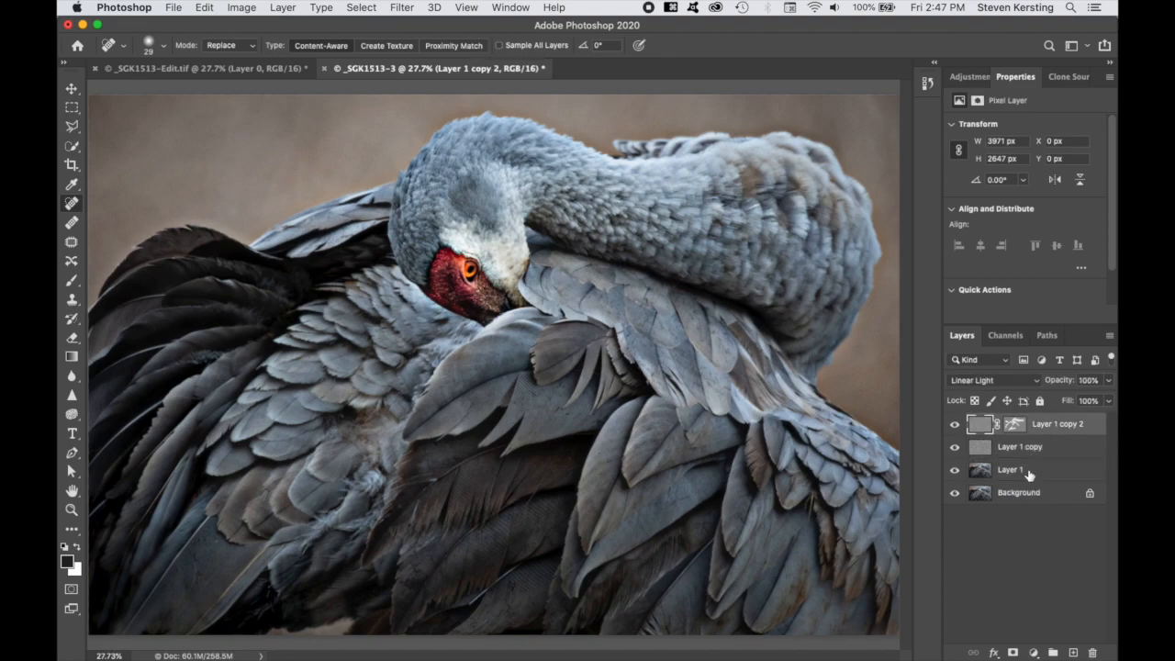
click(1030, 474)
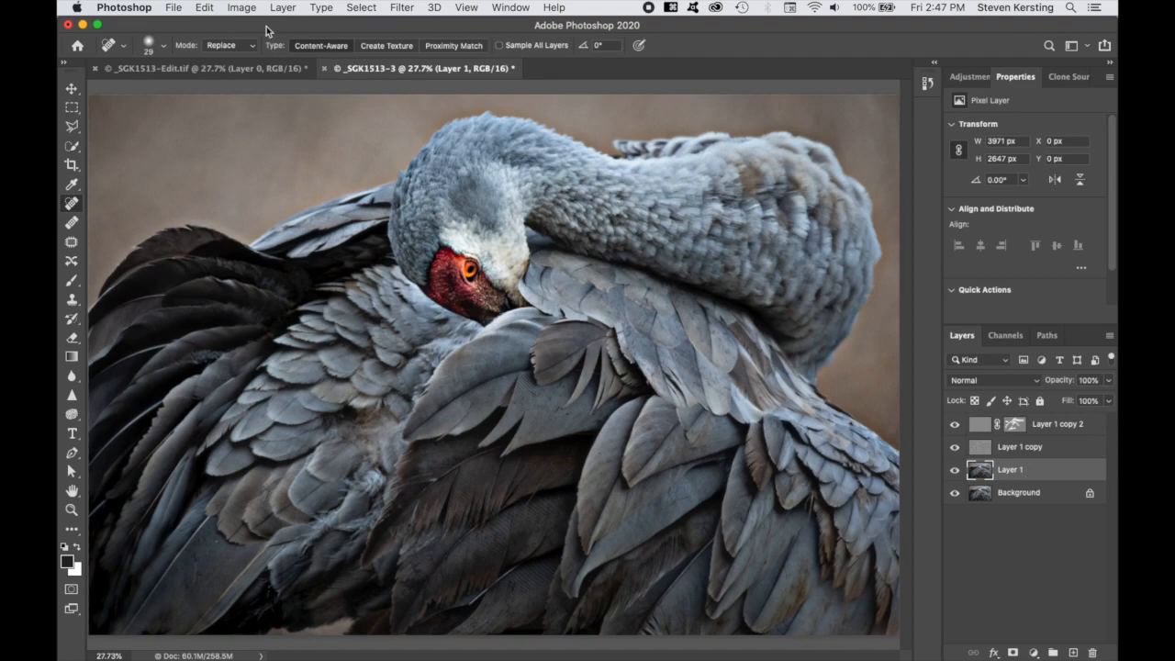
click(240, 9)
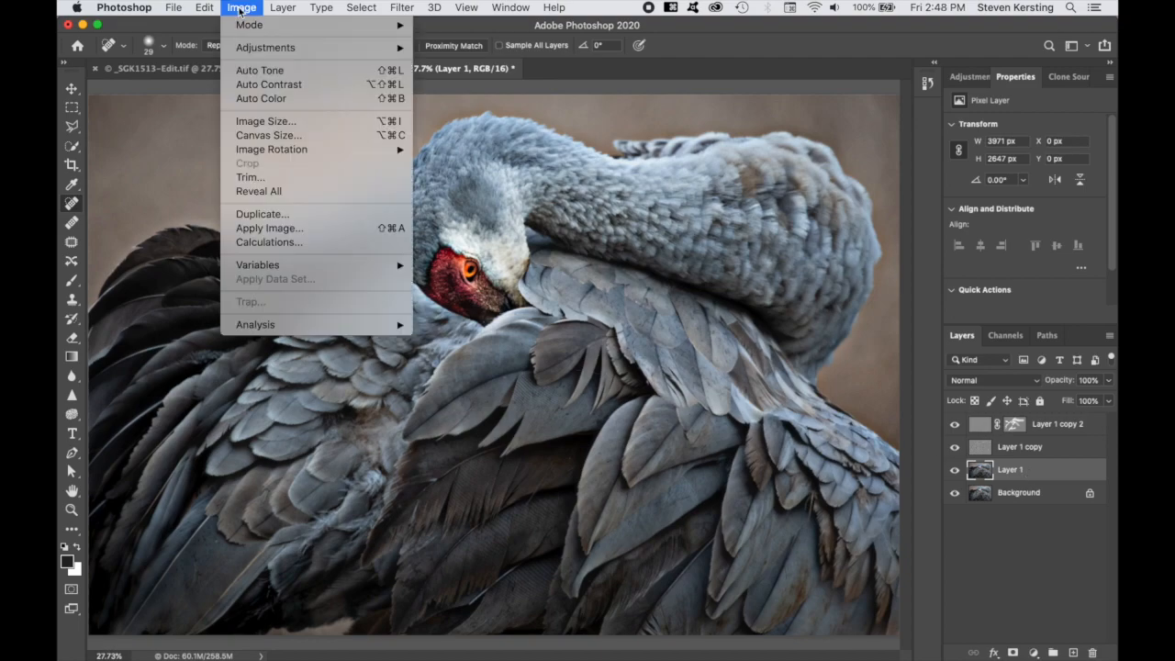
mouse_move(304, 48)
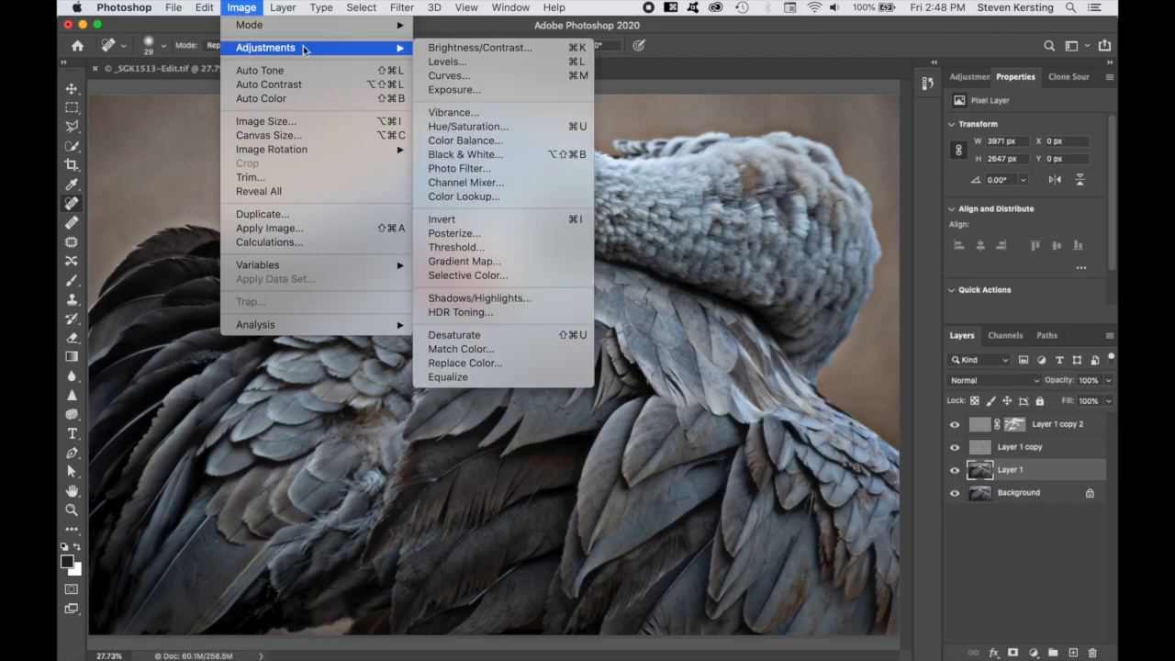
click(472, 313)
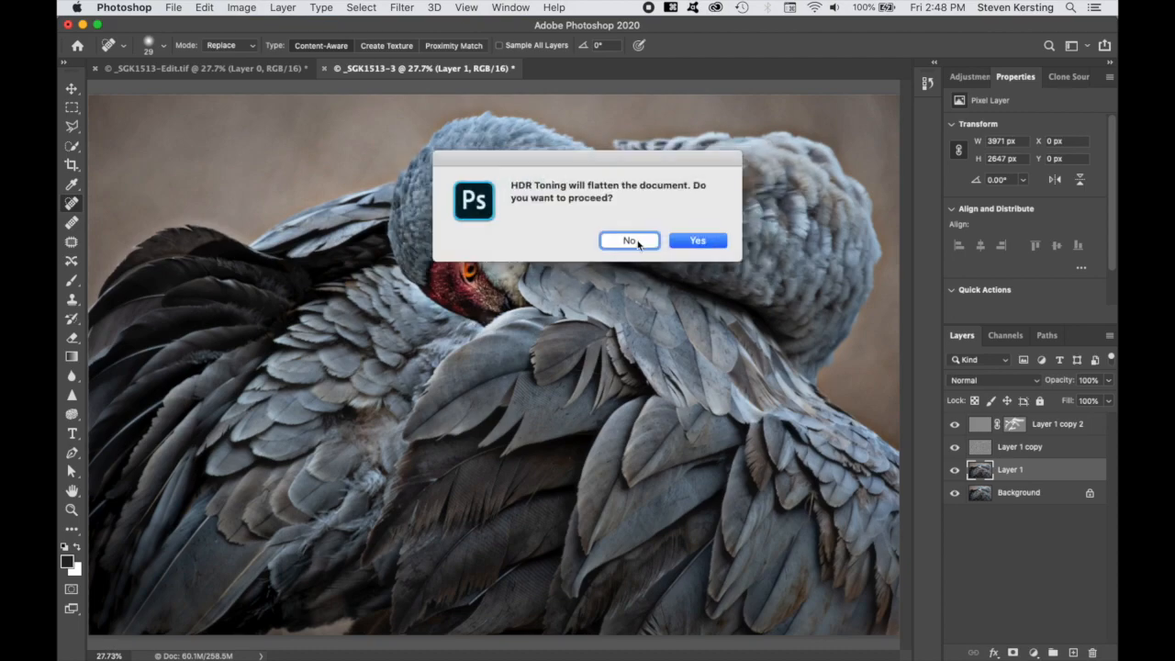
click(640, 241)
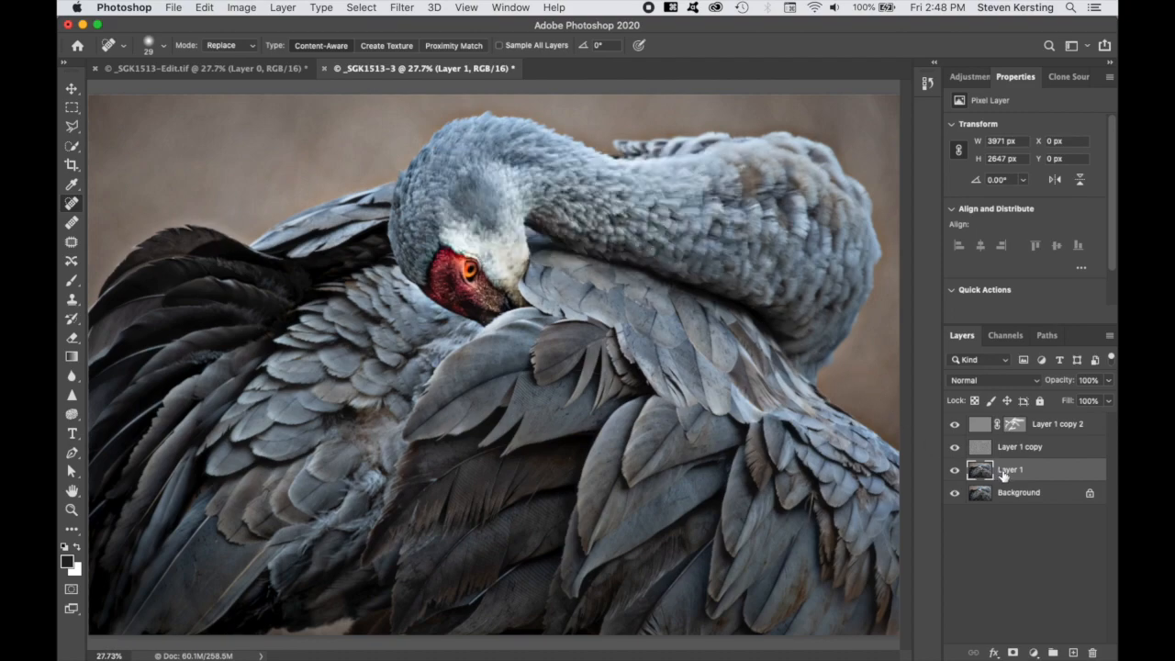
Step: Duplicate Layer 1 and start Shadows/Highlights on the copy with shadows amount 27%, tone 28%, radius 69 px, and highlights amount 16%
key(ctrl+j)
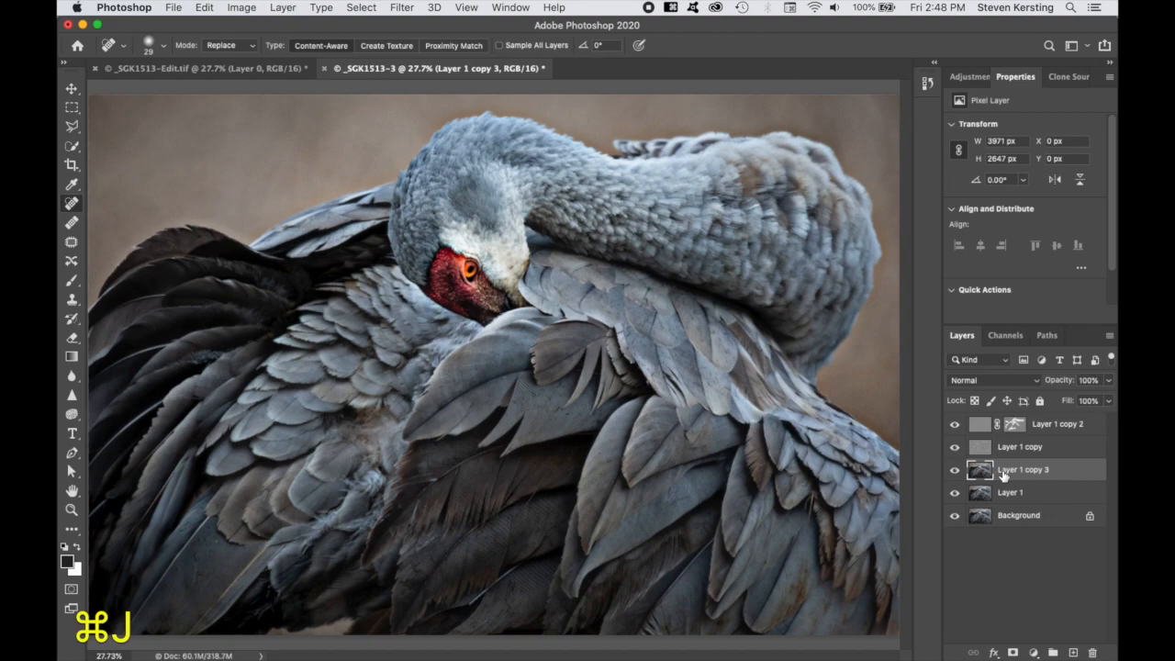
click(243, 7)
mouse_move(261, 46)
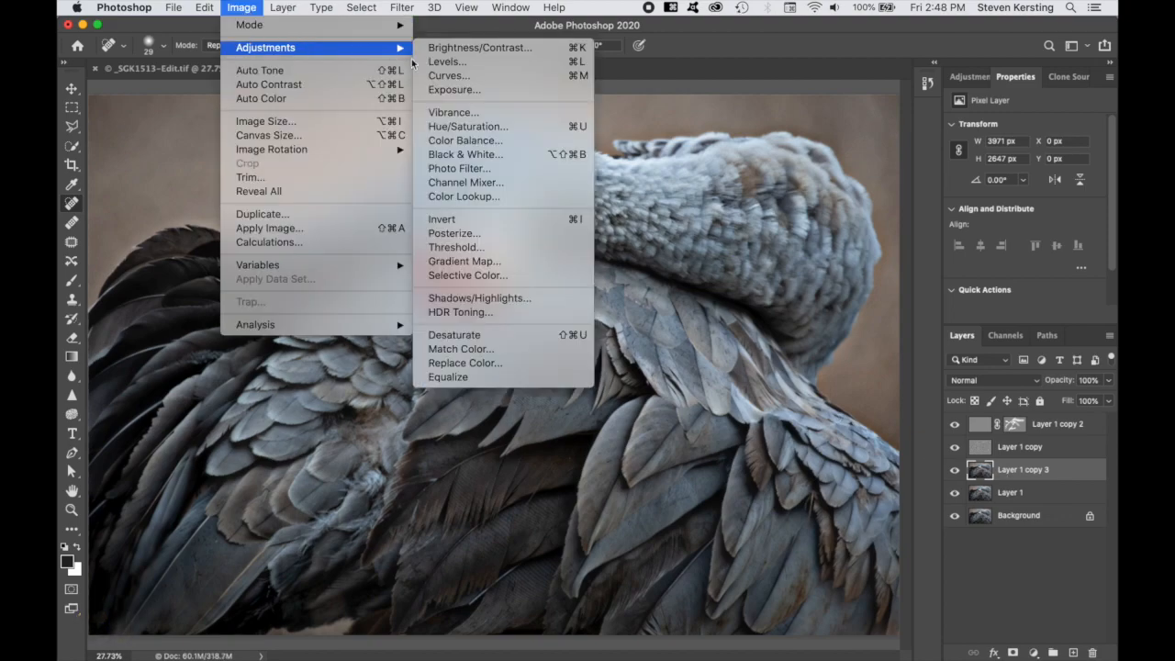
click(476, 298)
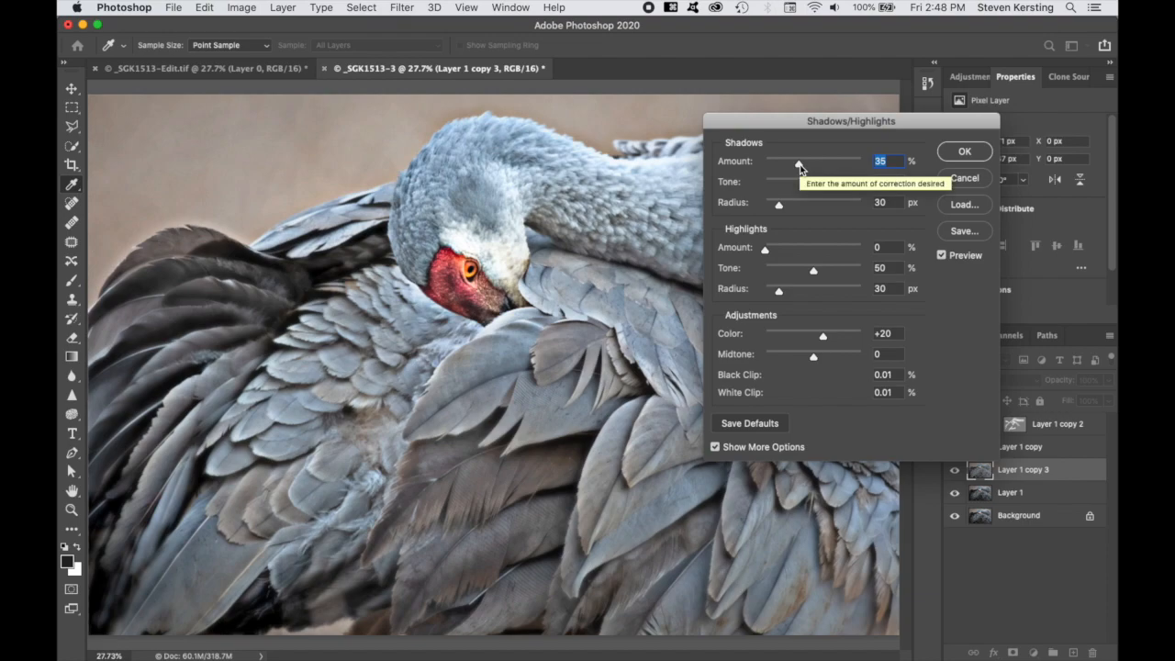
drag(800, 164, 780, 258)
click(781, 204)
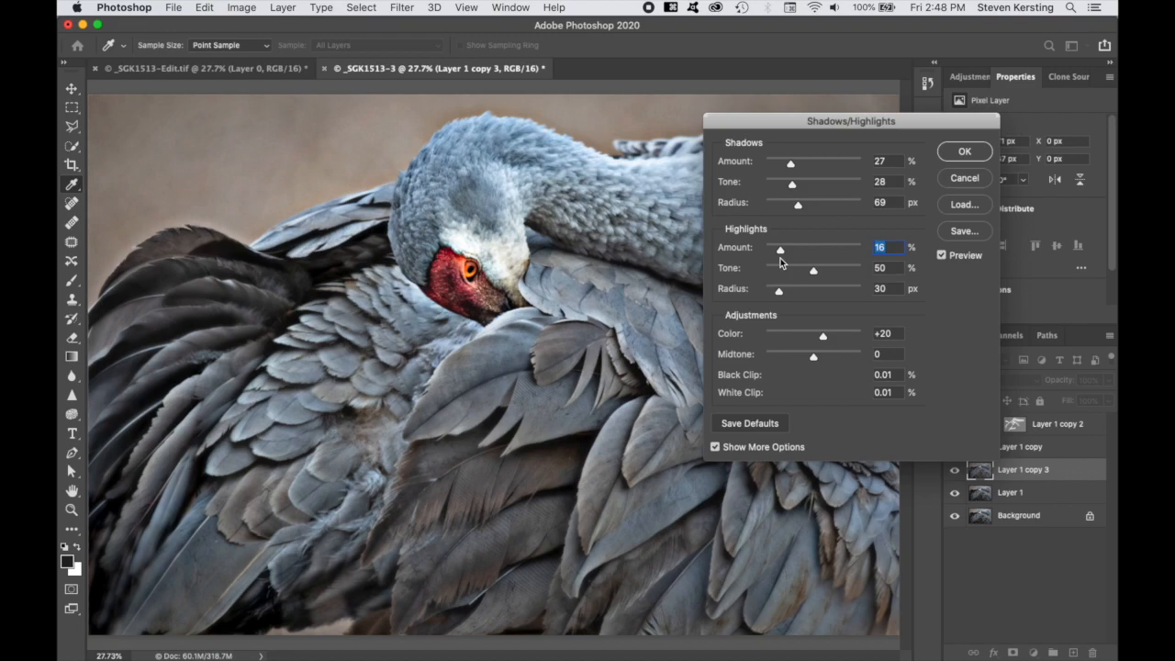
Step: Set highlights tone to 39% and radius to 273 px, midtone to +1 and black clip to 1%, and apply Shadows/Highlights
drag(779, 289, 804, 275)
mouse_move(814, 356)
mouse_down()
mouse_move(792, 361)
mouse_move(836, 361)
mouse_move(814, 364)
mouse_up()
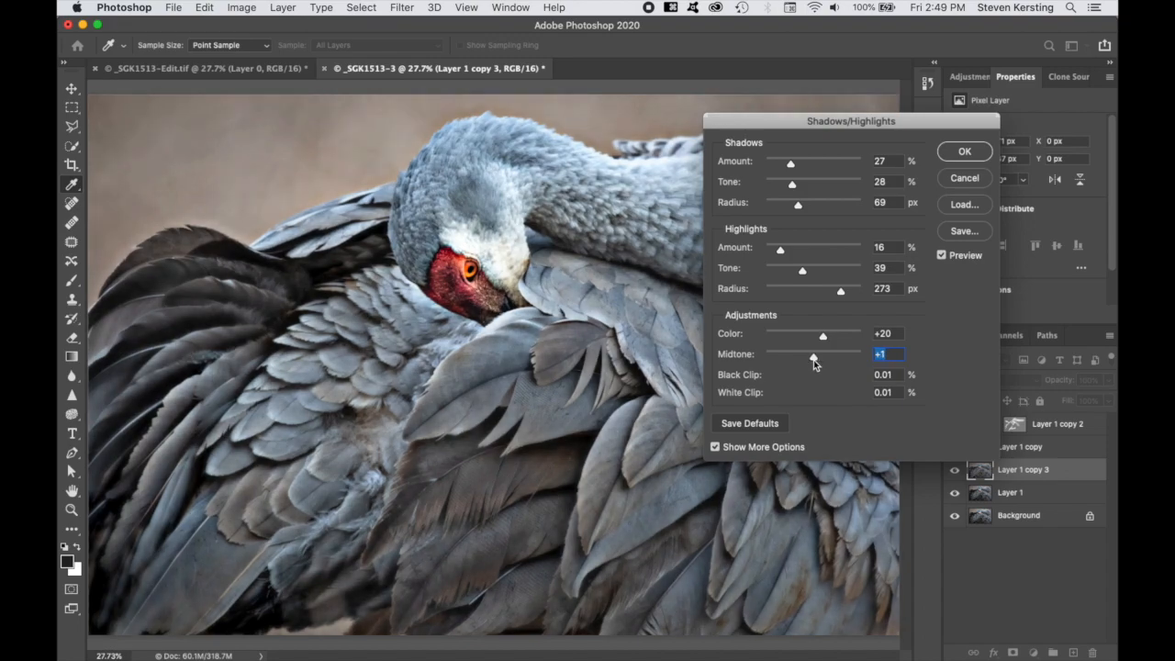
double_click(887, 375)
text(.5)
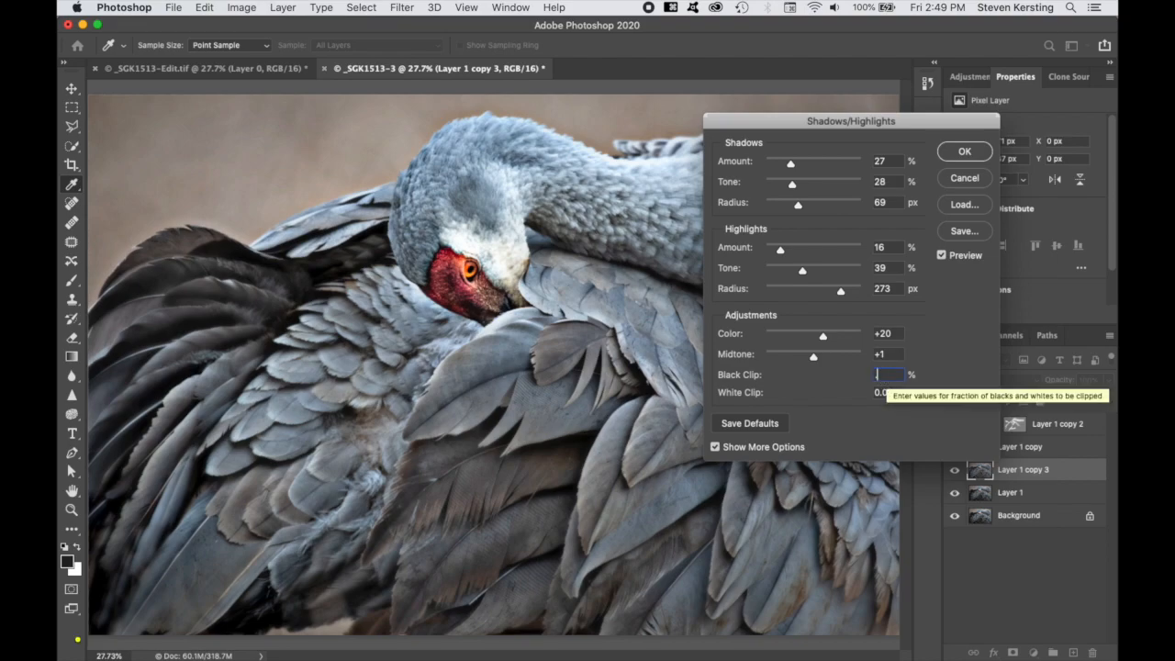
key(BackSpace)
key(BackSpace)
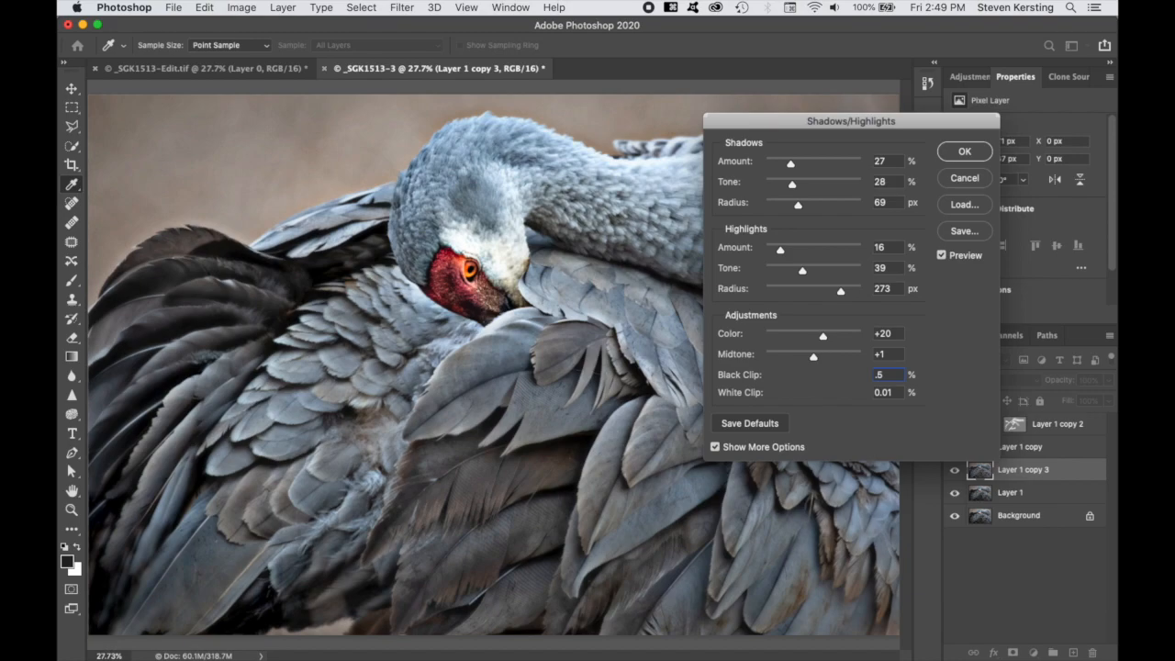
text(1)
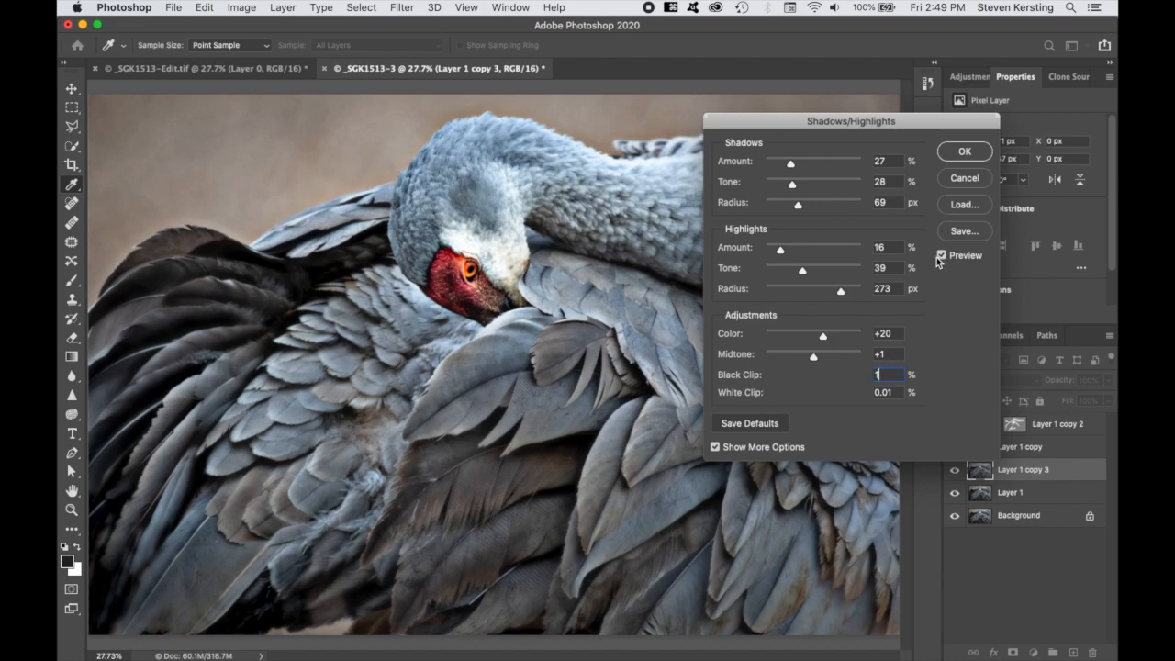
click(972, 155)
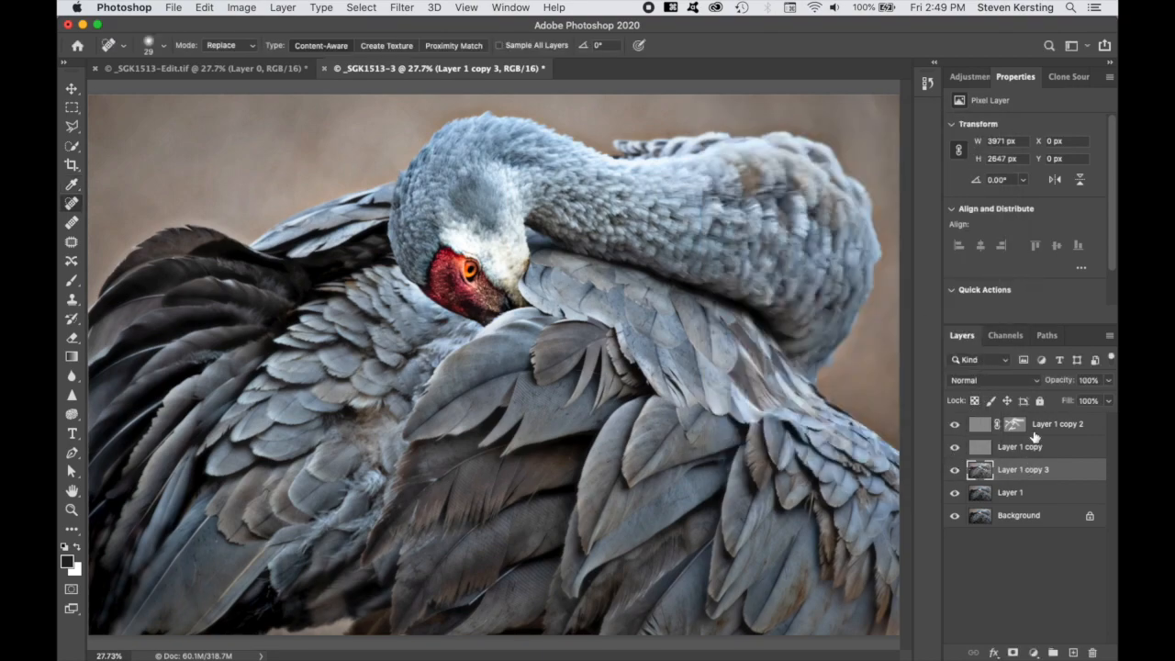
Step: Adjust the opacity of Layer 1 copy 3 to 99%
drag(1060, 385, 1045, 387)
drag(1056, 385, 1064, 387)
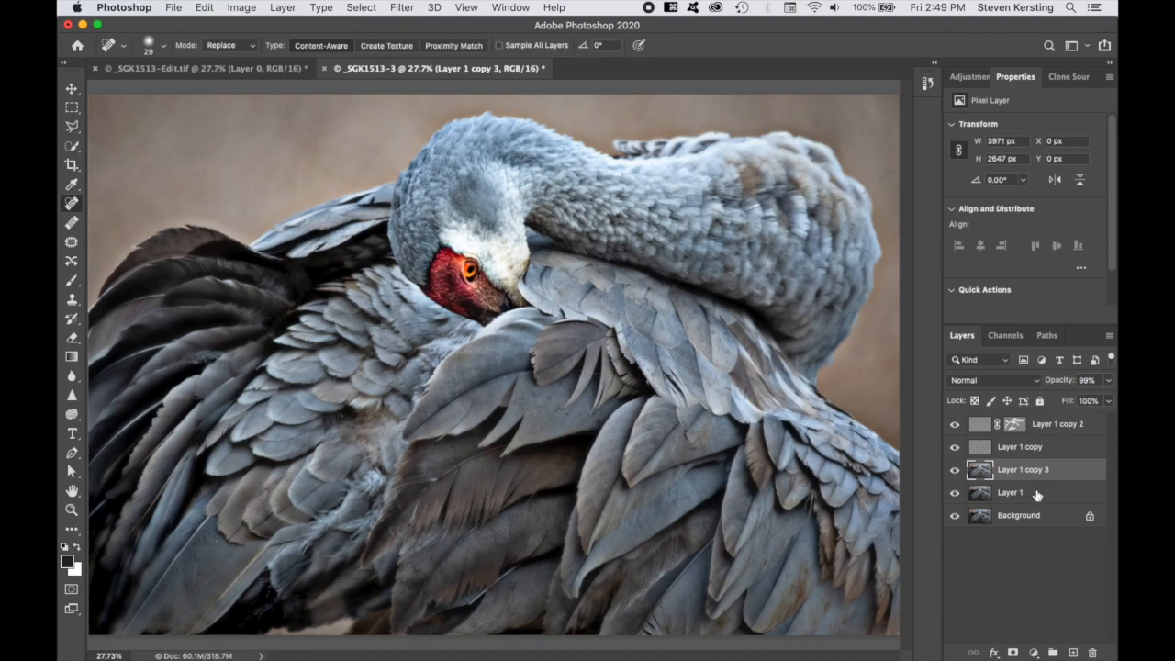